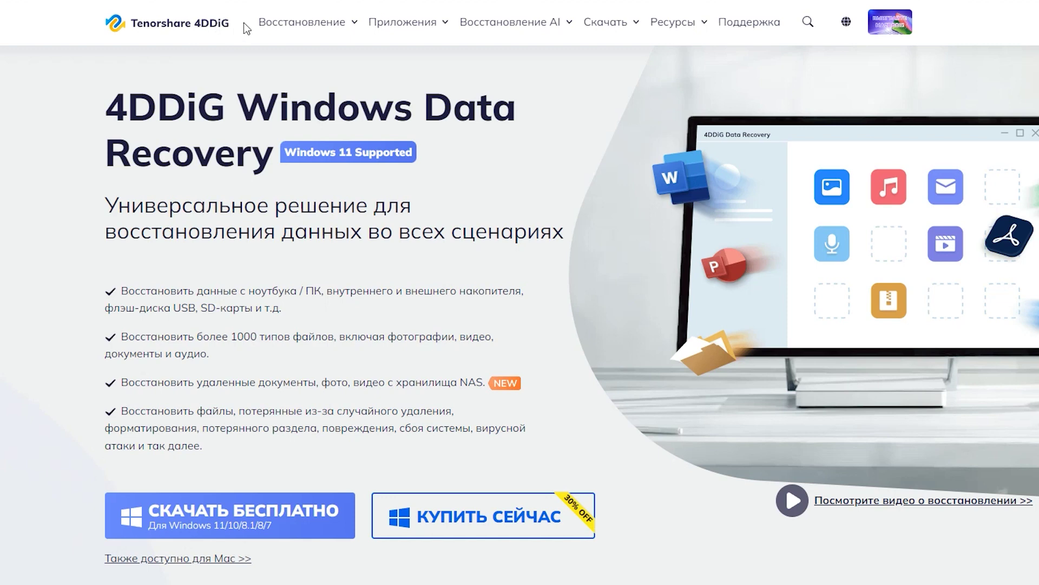
# Read through the data-loss scenarios described on the 4DDiG Windows Data Recovery page, including deleted files, formatted disks and lost partitions
pyautogui.moveTo(260, 20)
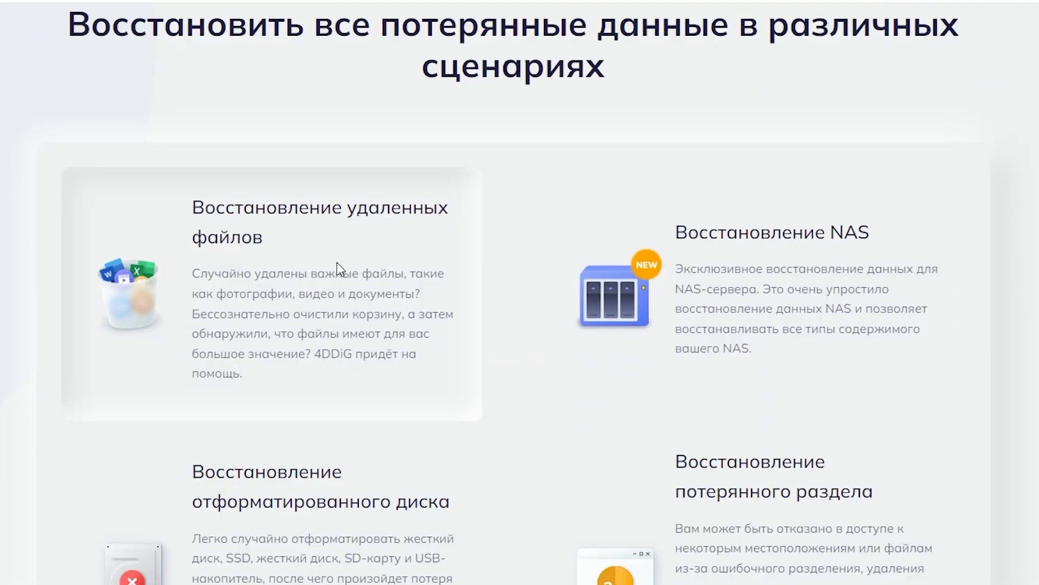
pyautogui.scroll(-2, 337, 261)
pyautogui.scroll(-2, 663, 256)
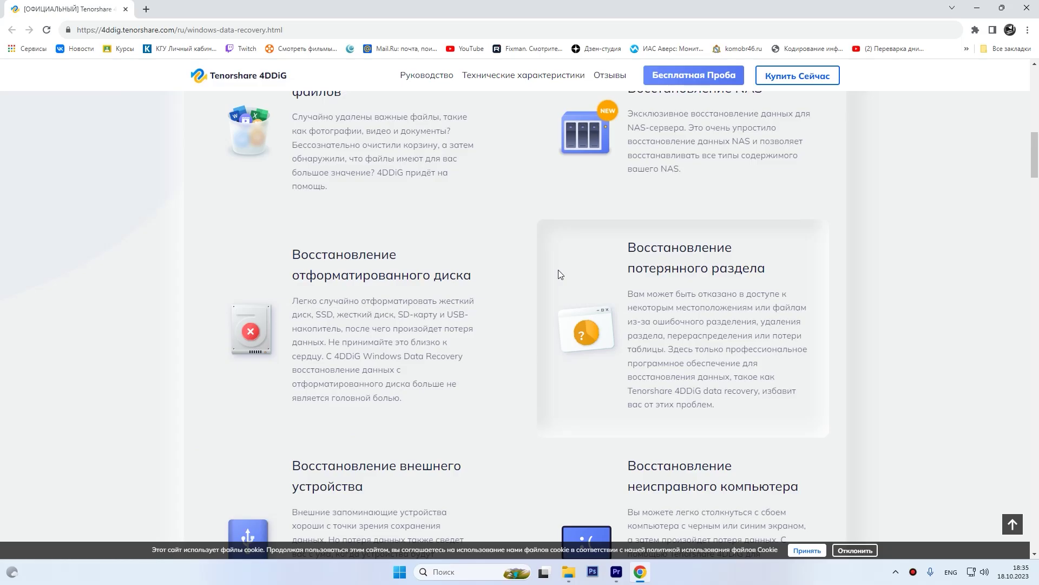
pyautogui.scroll(-1, 556, 272)
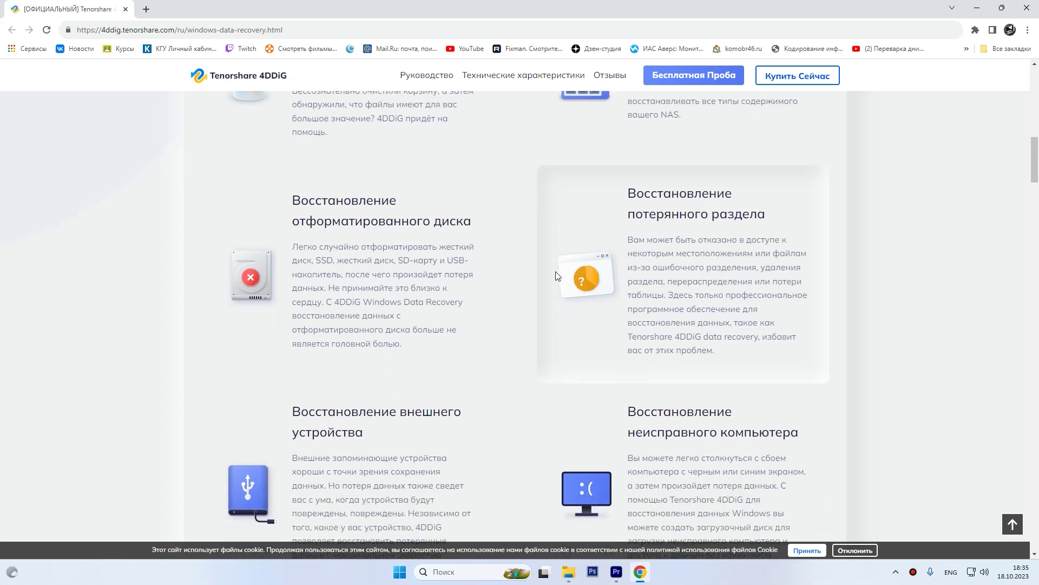
pyautogui.scroll(-1, 553, 272)
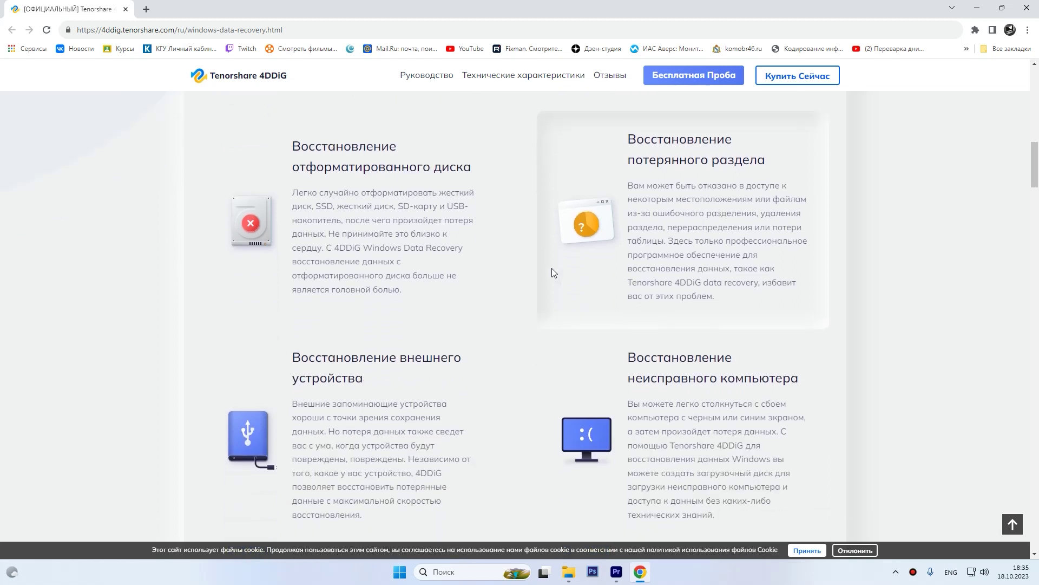
pyautogui.scroll(-1, 553, 271)
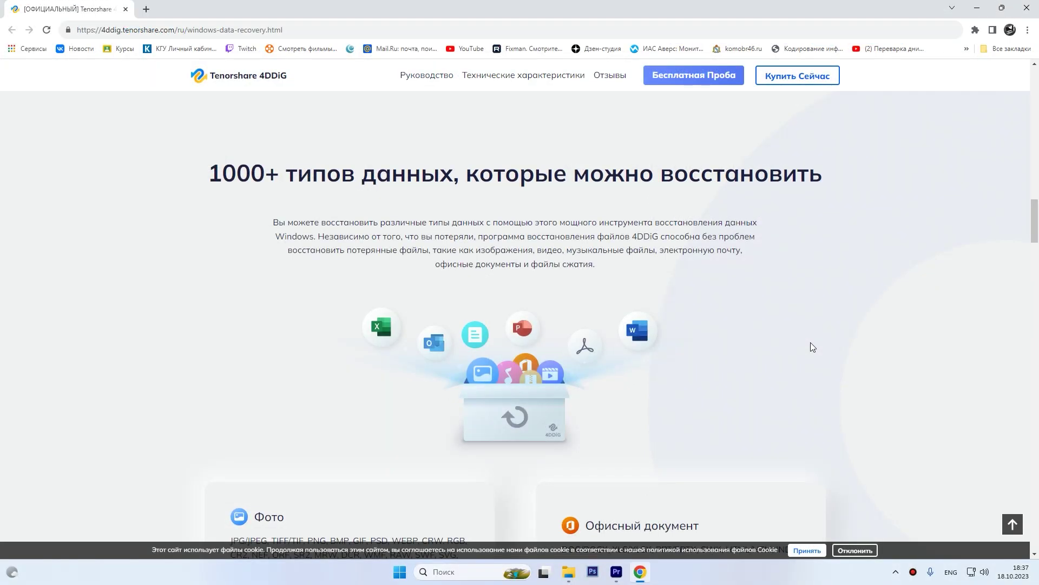
# Download the free Windows version of 4DDiG from the product page
pyautogui.scroll(15, 585, 348)
pyautogui.scroll(10, 416, 298)
pyautogui.click(290, 464)
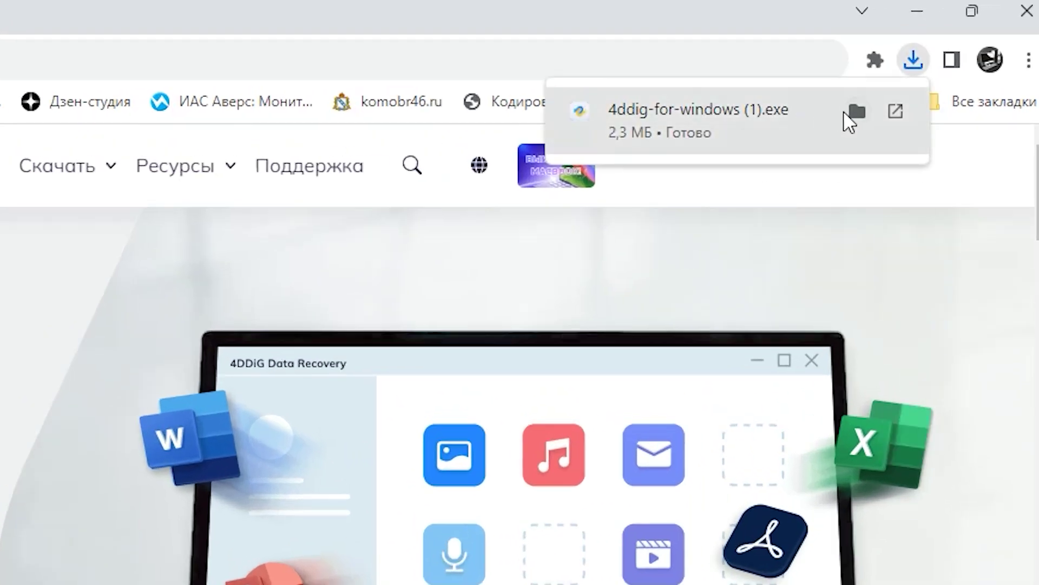
# Install Tenorshare 4DDiG from the downloaded file 4ddig-for-windows (1).exe and launch the program
pyautogui.click(849, 113)
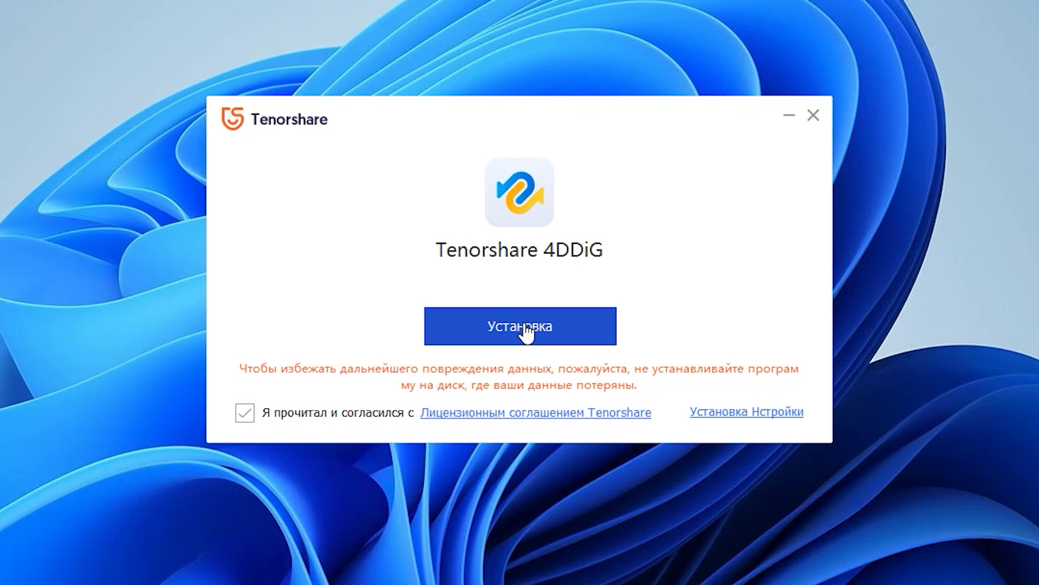
pyautogui.click(524, 328)
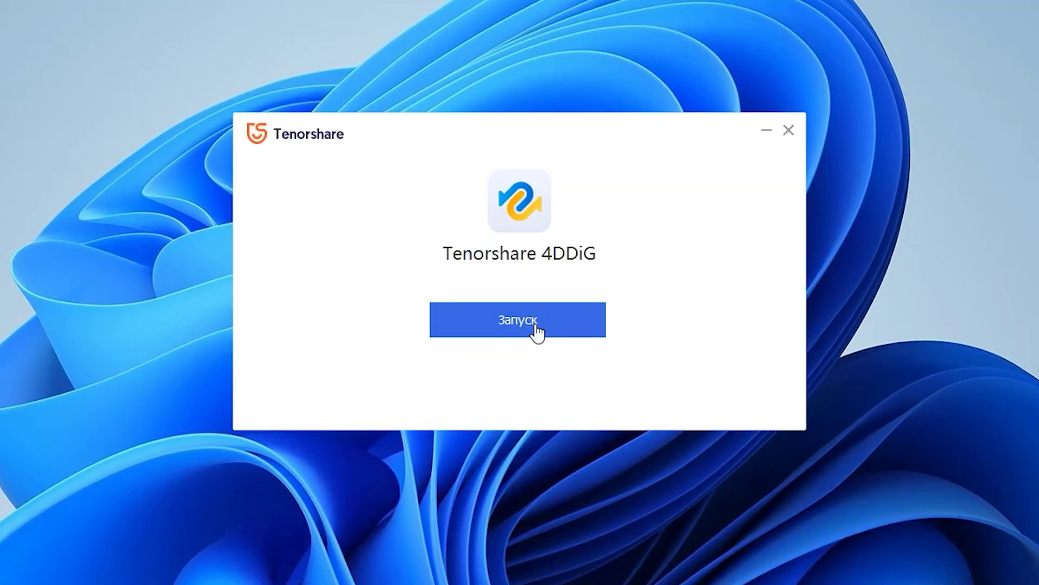
pyautogui.click(538, 331)
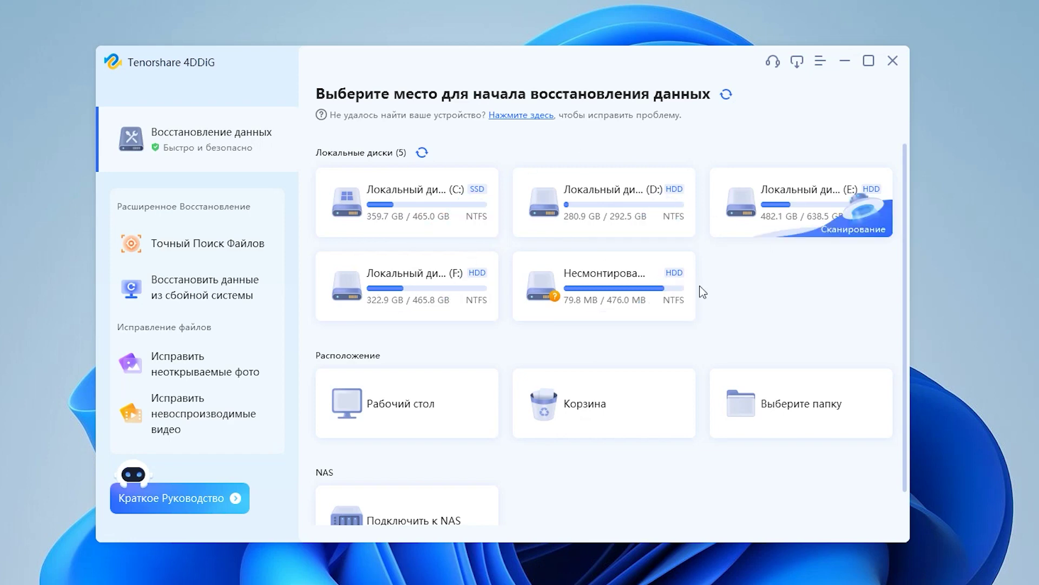
# Check the unmounted partition as a scan source without importing its earlier scan, and look over the desktop, recycle bin, folder and NAS locations
pyautogui.click(584, 280)
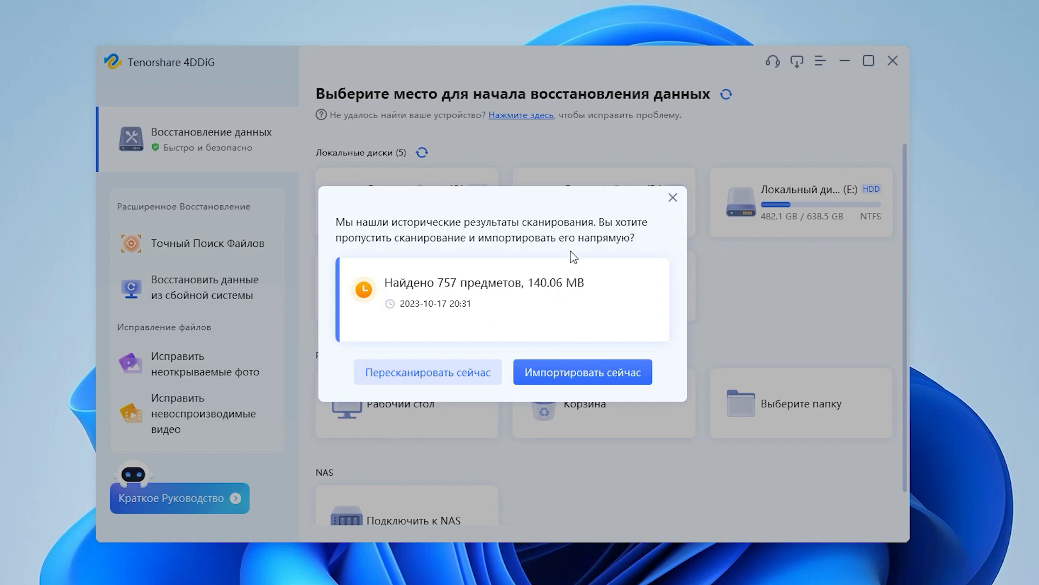
pyautogui.click(673, 198)
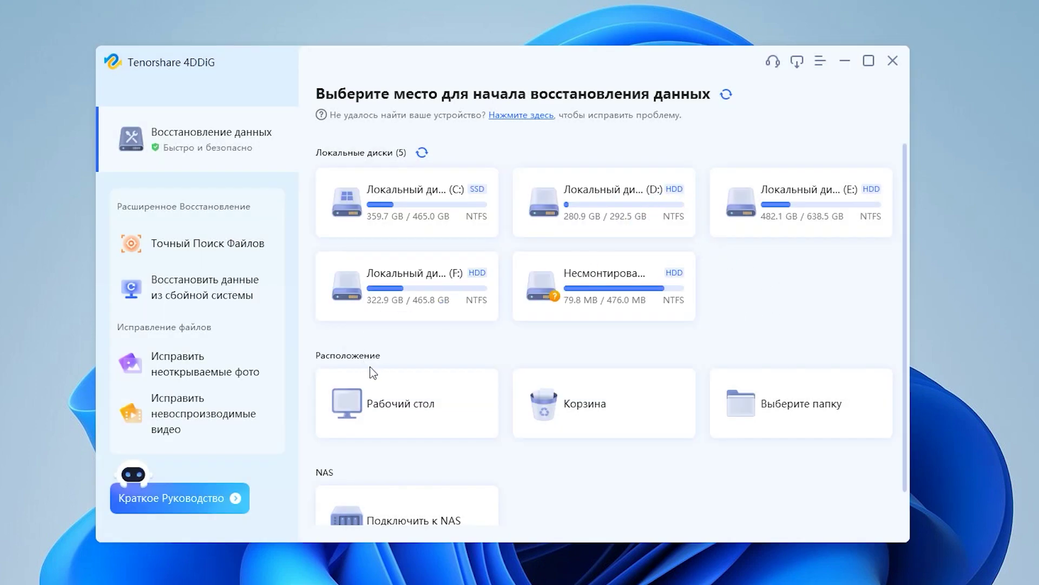
pyautogui.moveTo(448, 403)
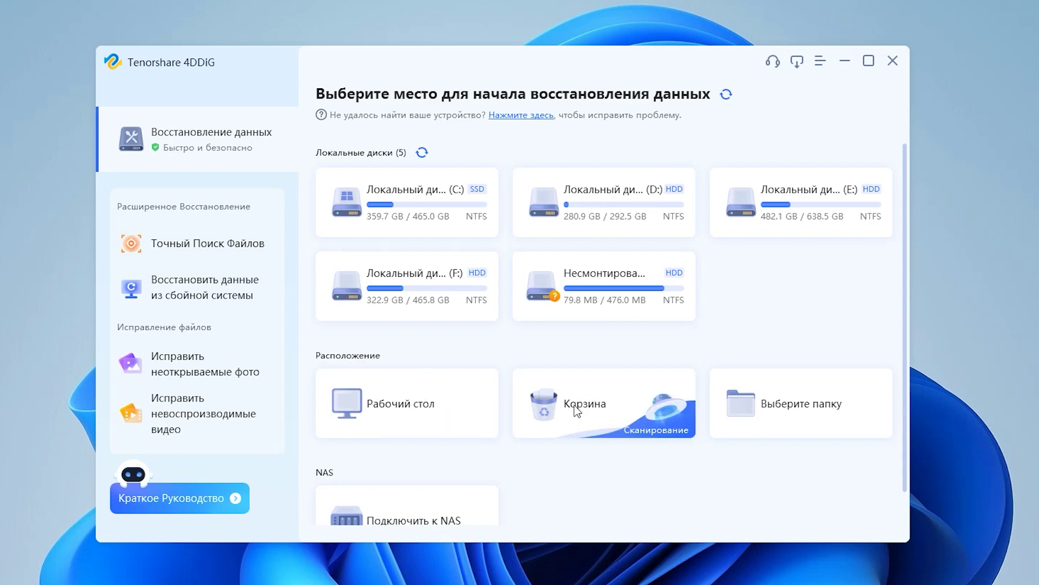
pyautogui.moveTo(601, 428)
pyautogui.moveTo(717, 422)
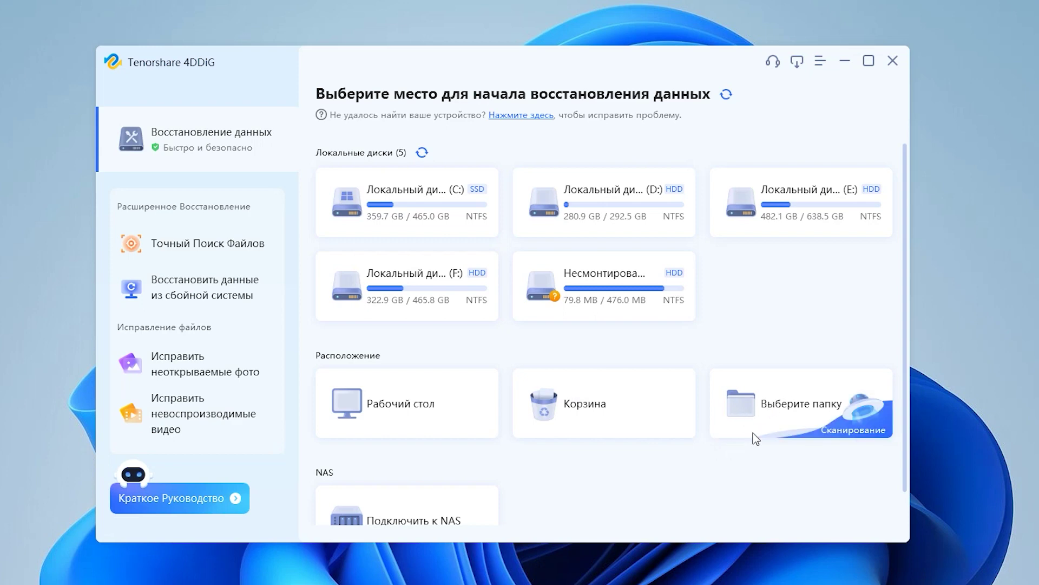
pyautogui.scroll(-1, 485, 420)
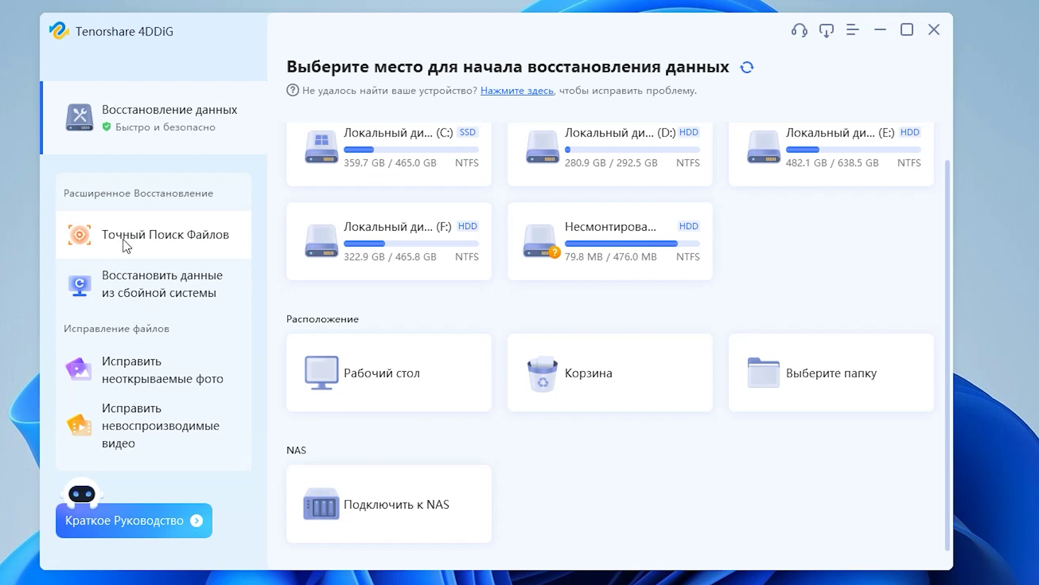
# Run a precise file search for lost JPEG and JPG files with the file name keyword 578
pyautogui.click(157, 244)
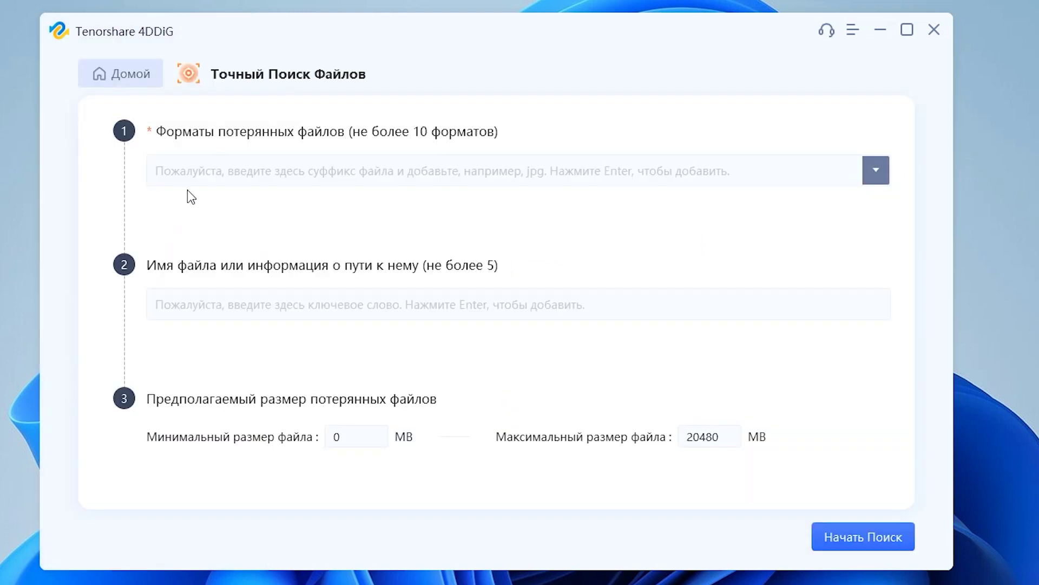
pyautogui.click(210, 166)
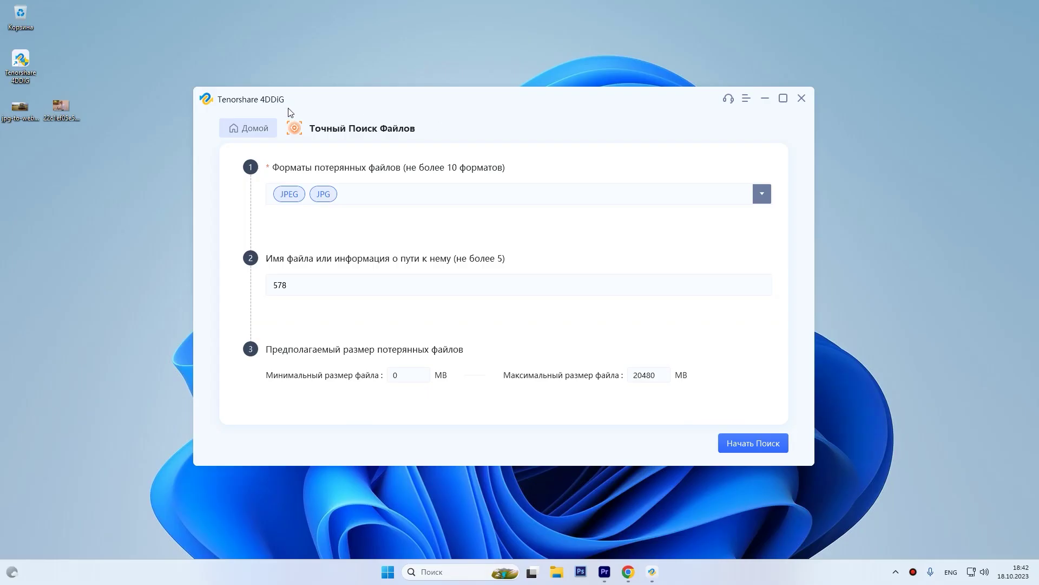
pyautogui.click(762, 193)
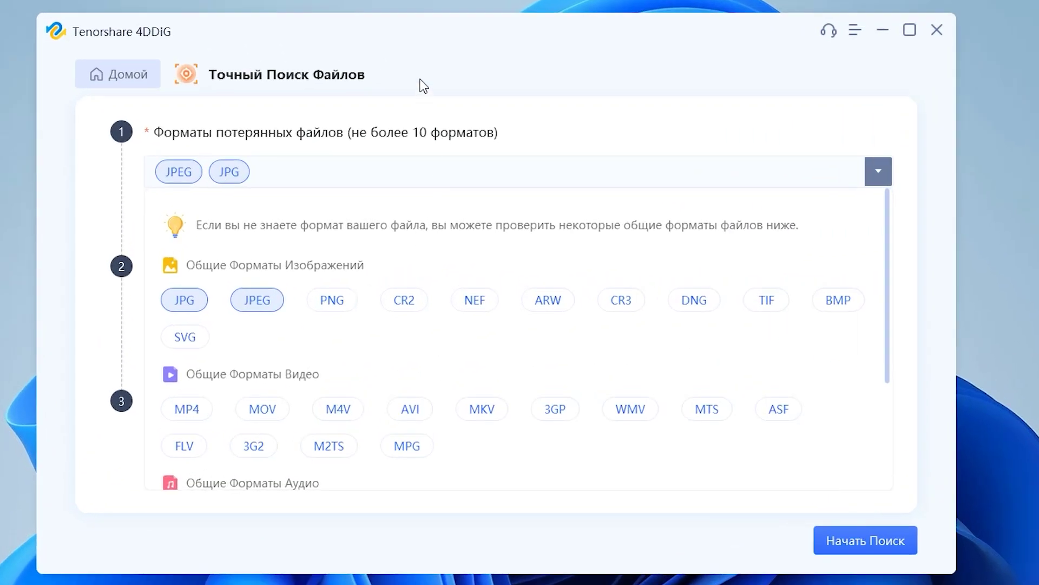
pyautogui.click(423, 87)
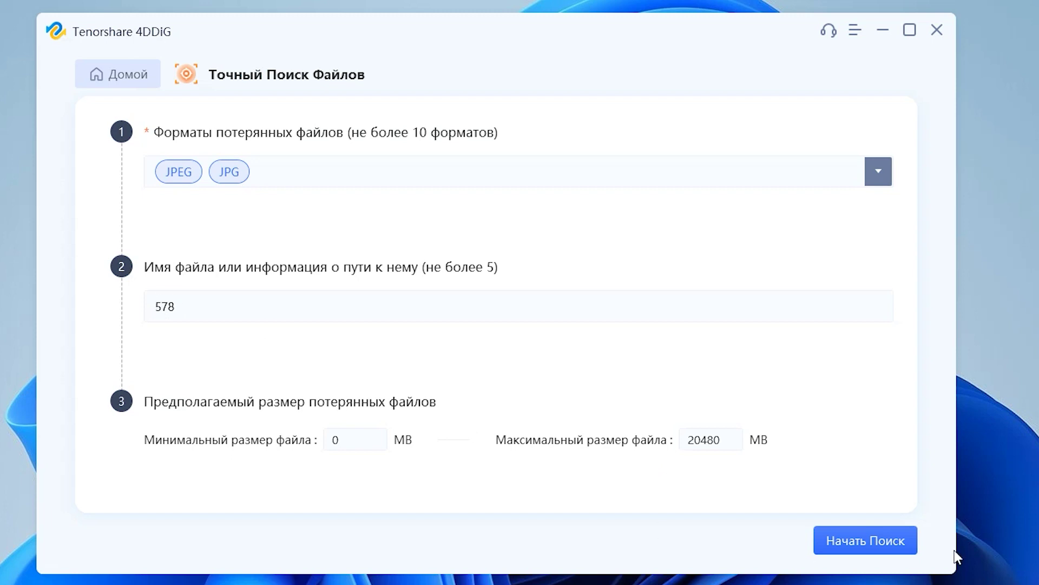
pyautogui.click(871, 544)
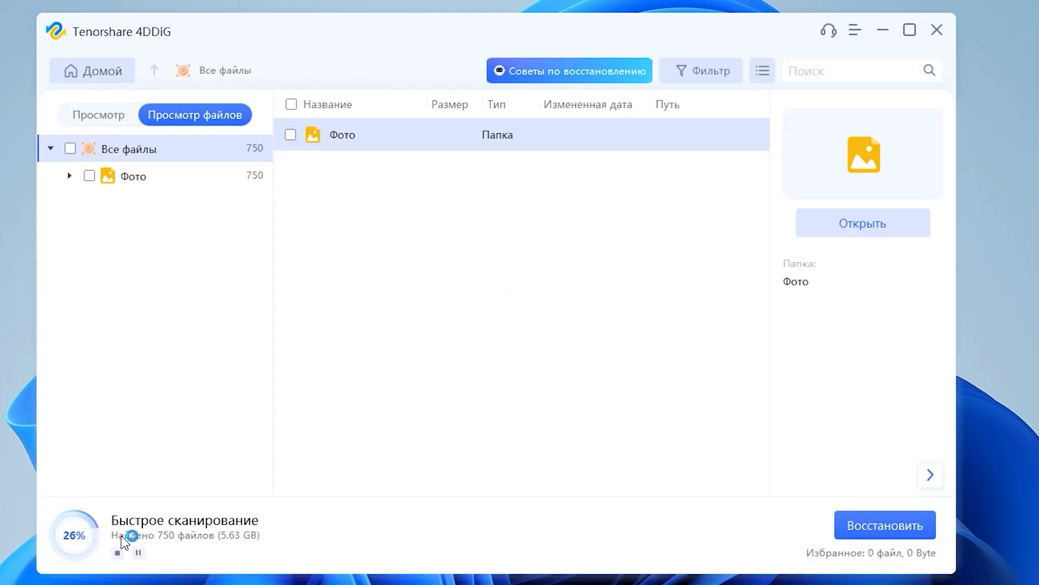
# Open the found JPG photos and preview several of them, ending with IMG_5993.JPG
pyautogui.doubleClick(334, 138)
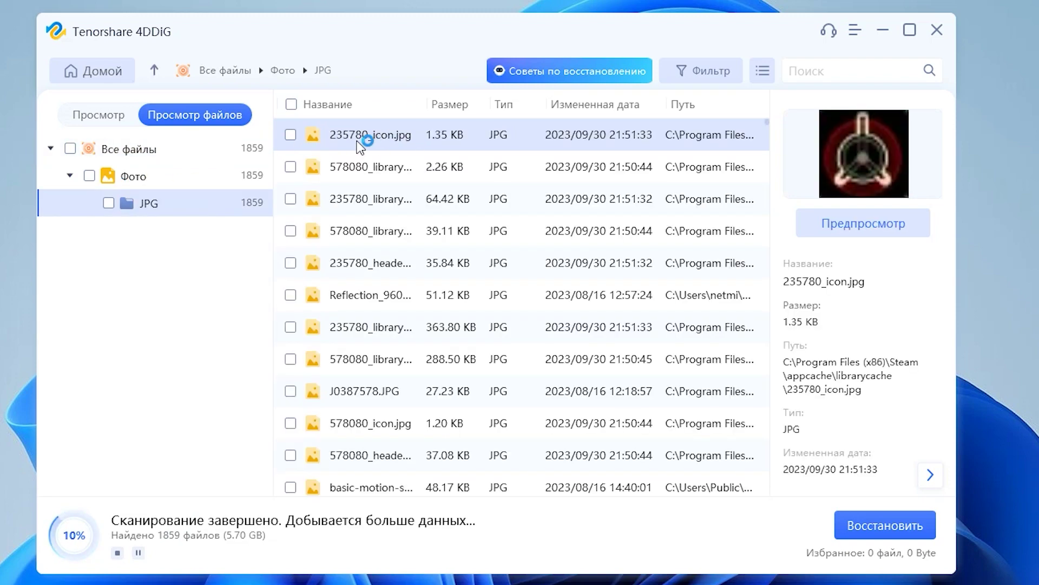
pyautogui.click(358, 168)
pyautogui.click(358, 200)
pyautogui.click(361, 264)
pyautogui.click(363, 295)
pyautogui.click(391, 358)
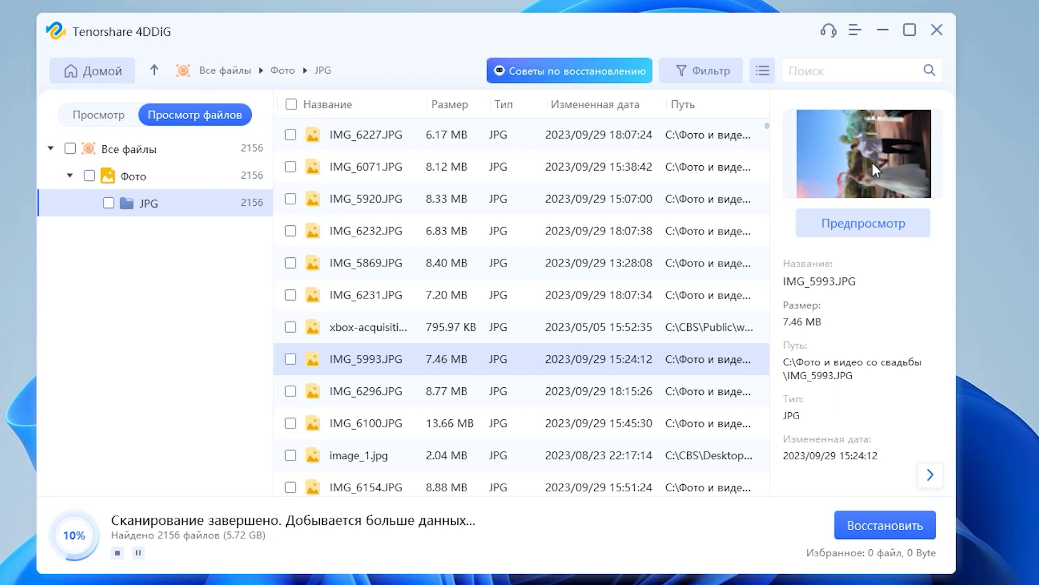
# Recover IMG_5993.JPG to local disk D: without repairing damaged files
pyautogui.click(291, 359)
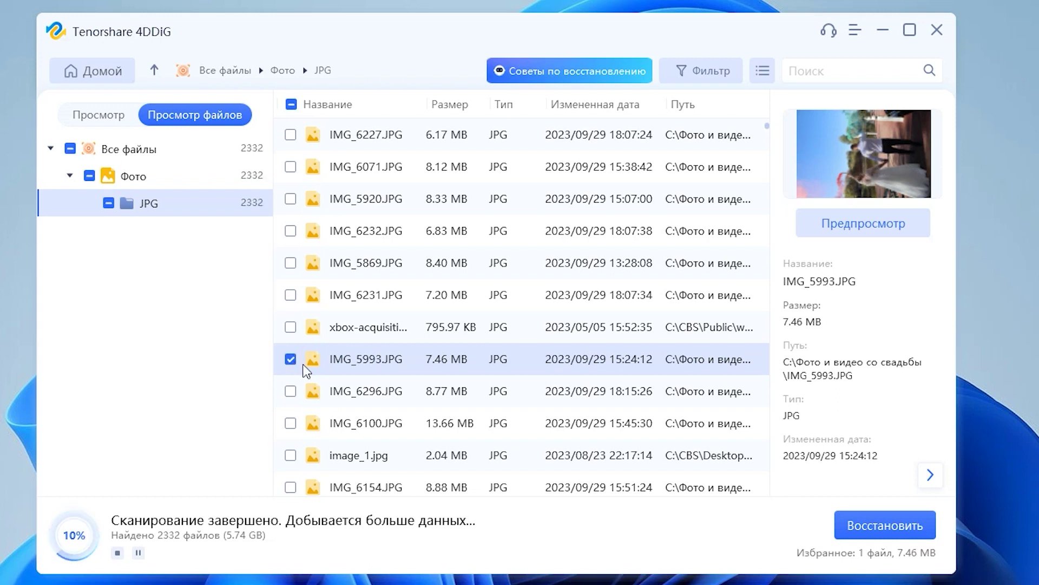
pyautogui.click(881, 534)
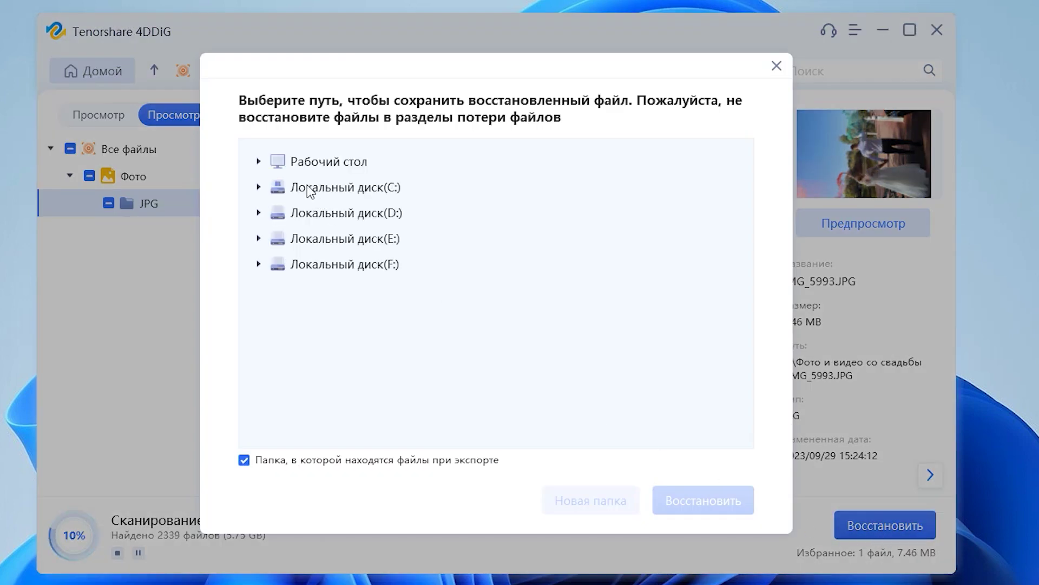
pyautogui.click(292, 161)
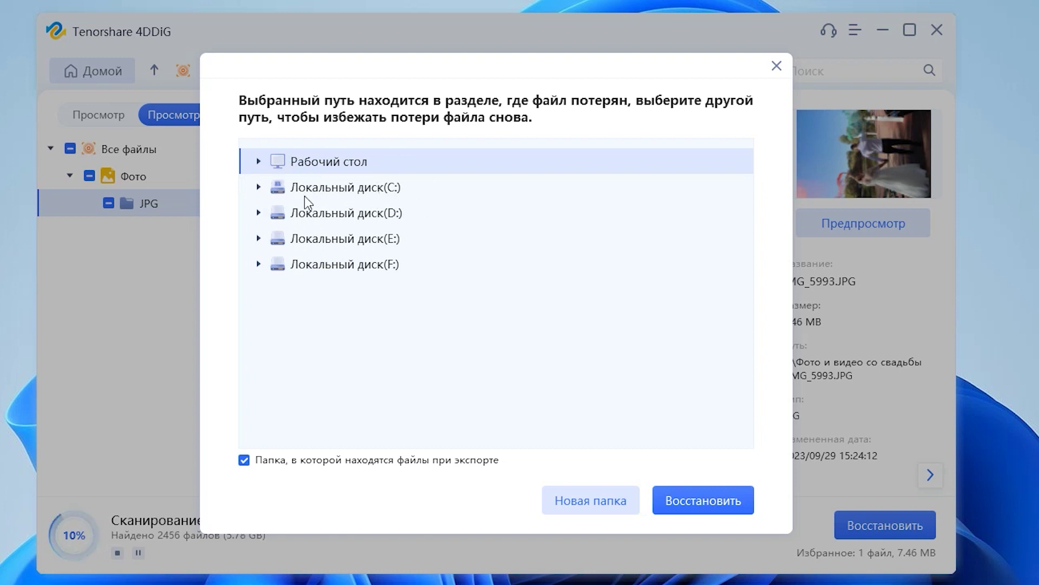
pyautogui.click(323, 215)
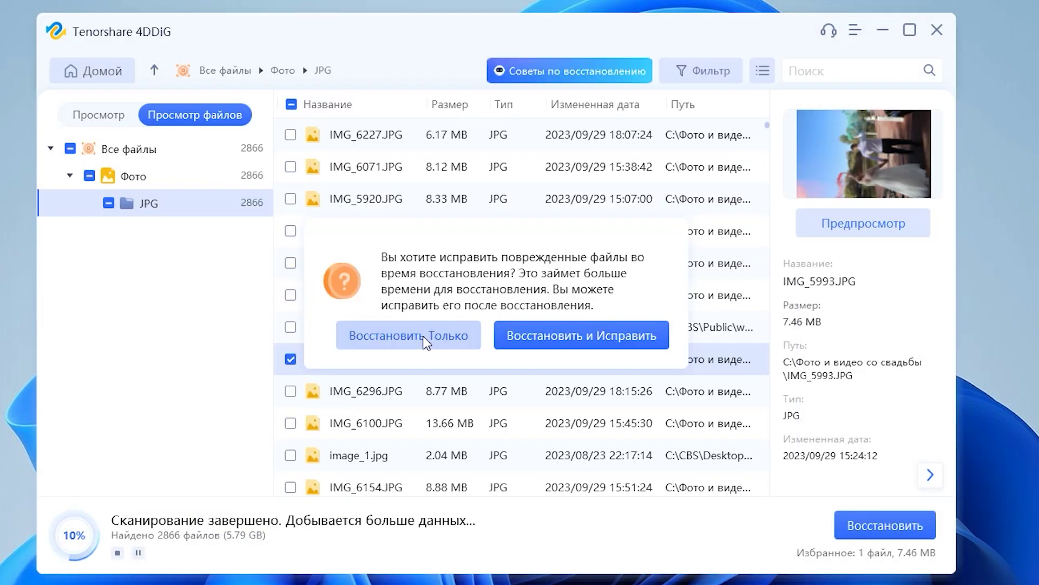
pyautogui.click(424, 337)
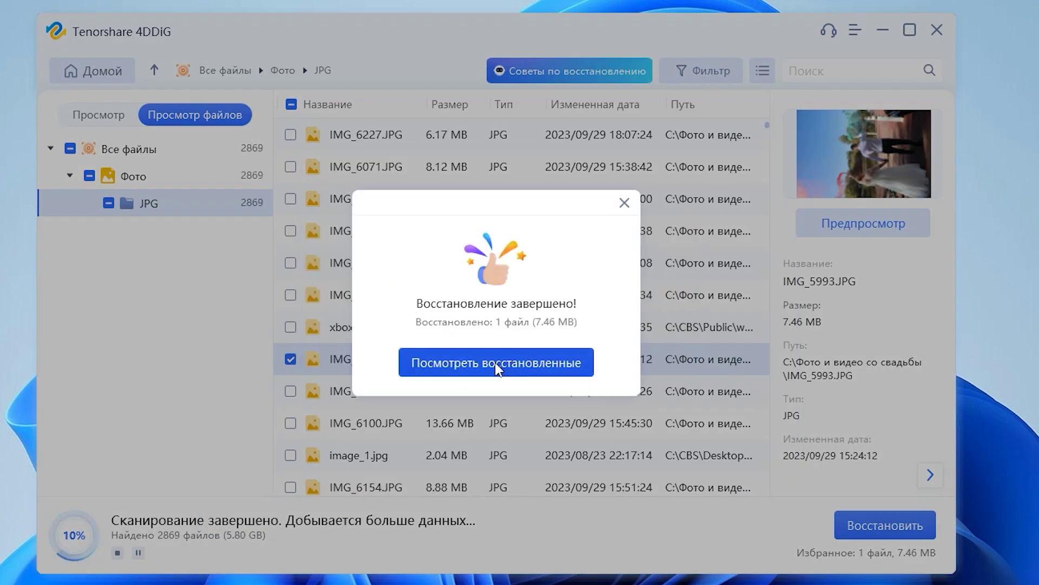
# View the recovered files on disk D: and open the nested folders Все файлы, Фото and JPG
pyautogui.click(495, 361)
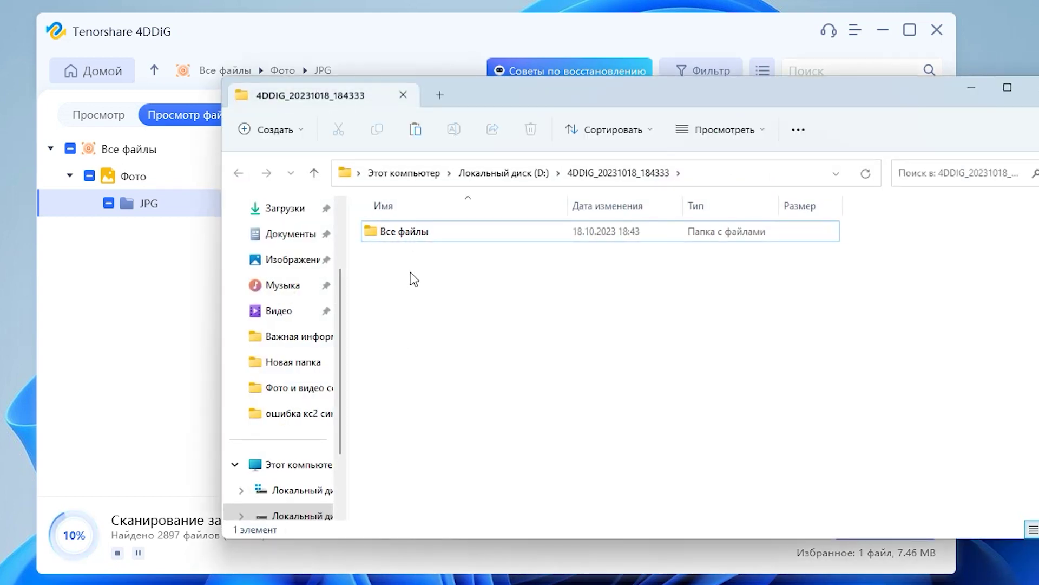
pyautogui.doubleClick(407, 234)
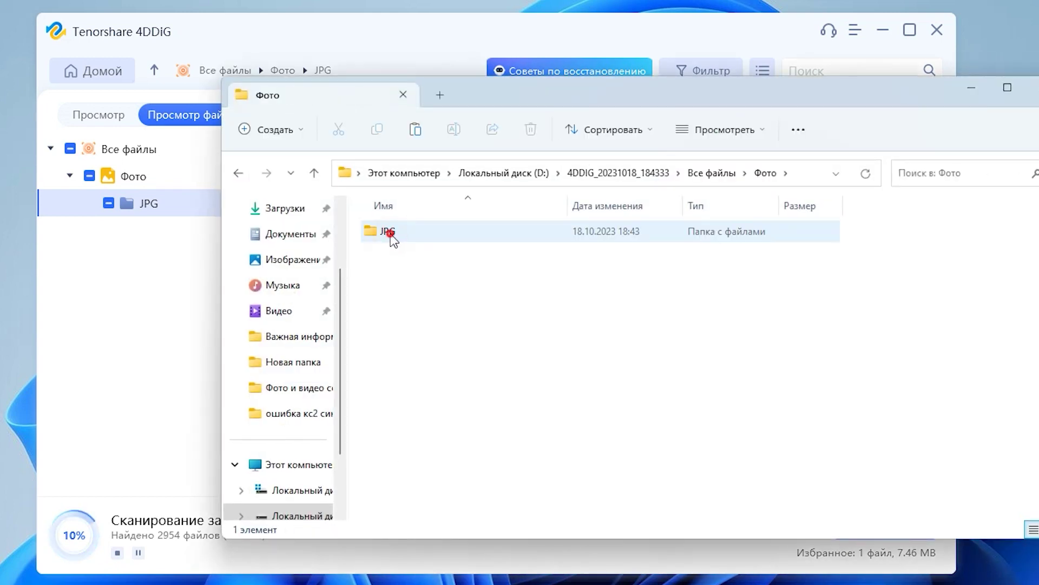
pyautogui.doubleClick(391, 233)
pyautogui.doubleClick(403, 245)
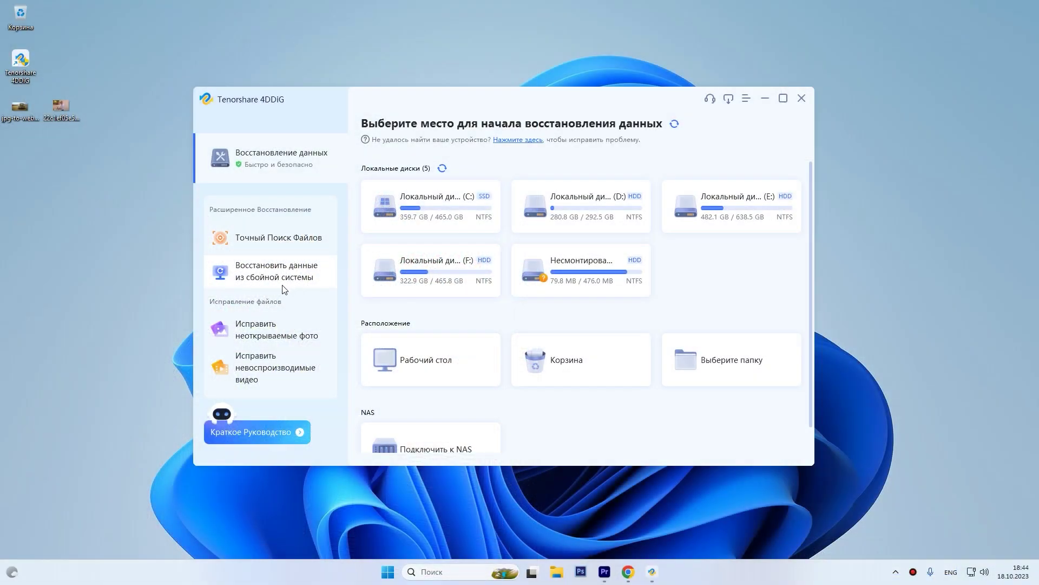
# Look at the crashed-system recovery page and the unopenable-photo repair page, returning to the home screen from each
pyautogui.click(265, 276)
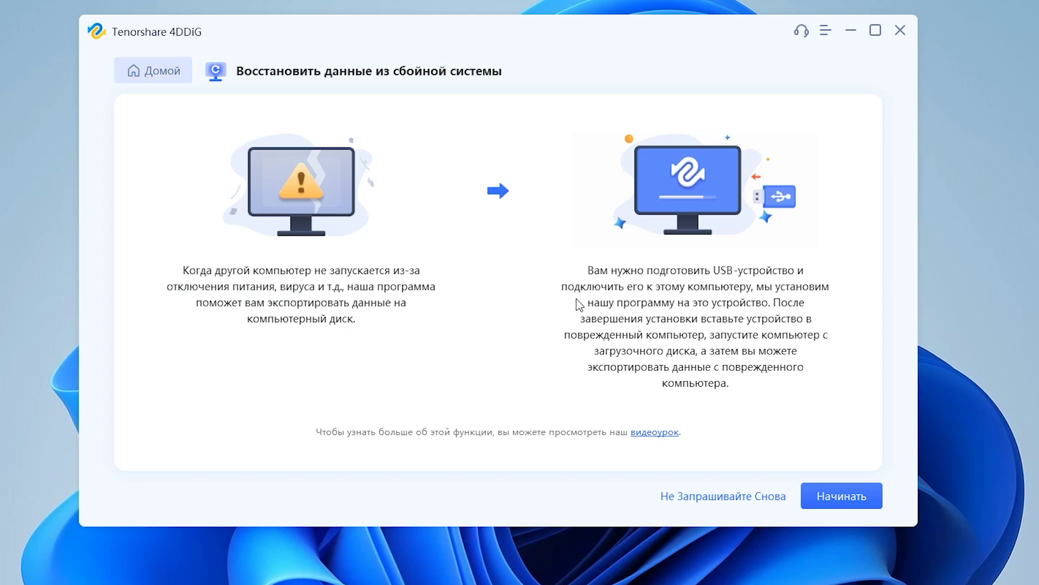
pyautogui.click(138, 79)
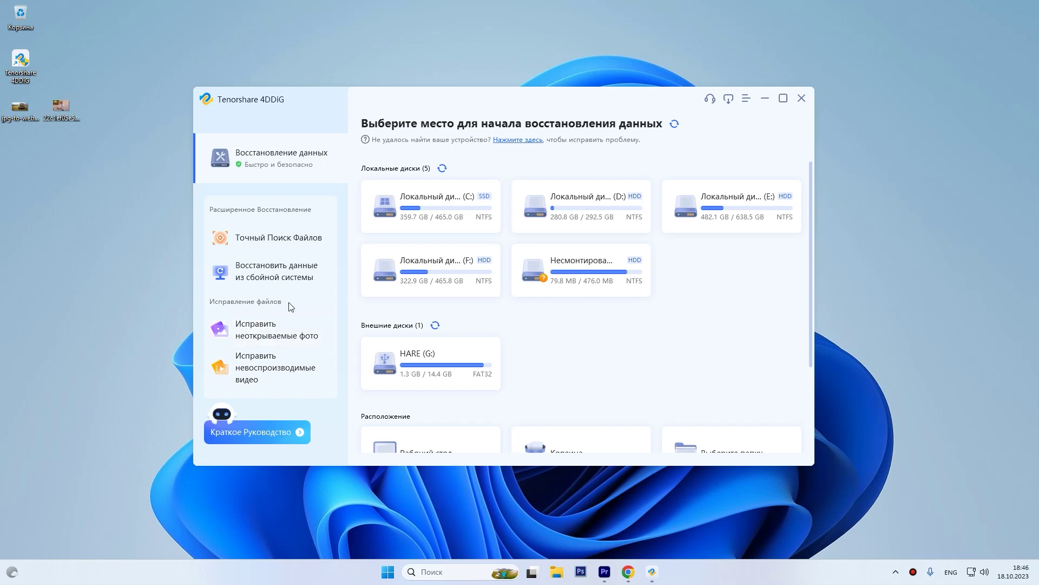
pyautogui.click(251, 339)
pyautogui.click(757, 443)
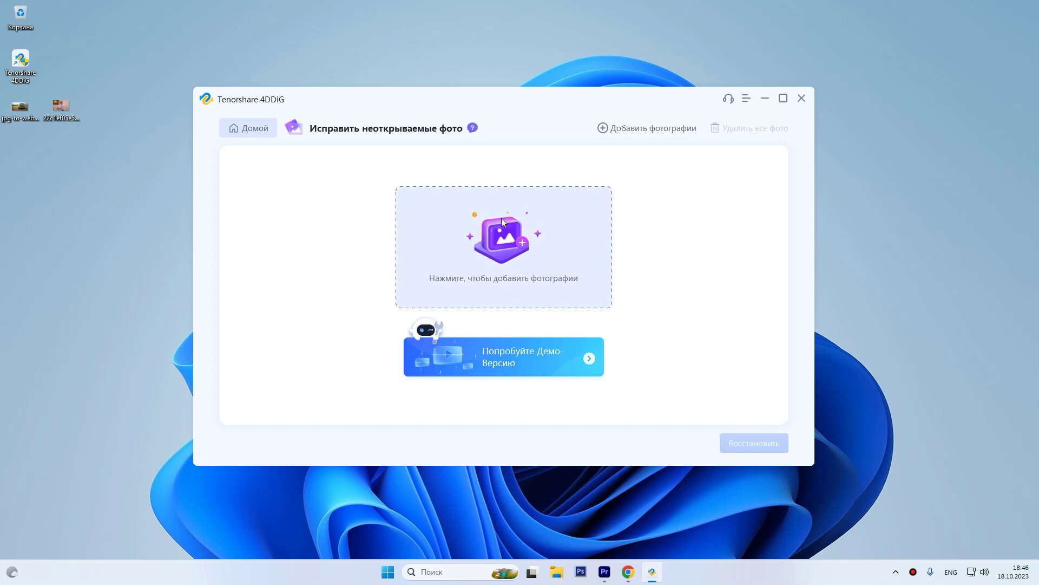
pyautogui.click(237, 128)
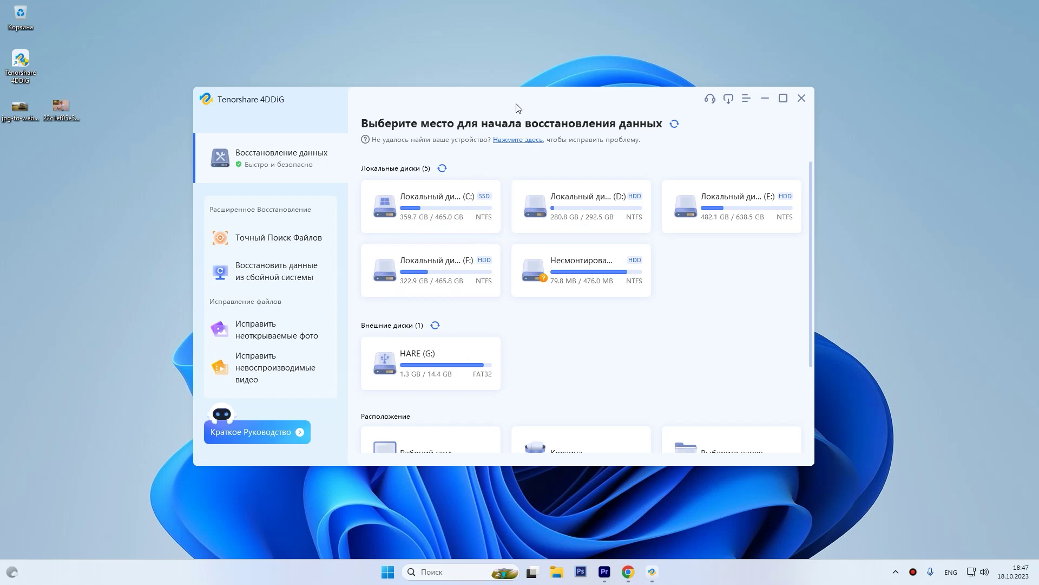
# Move the 4DDiG window slightly aside and open the desktop photo 22c1ef05e572364.jpg for viewing
pyautogui.moveTo(514, 99); pyautogui.dragTo(485, 78)
pyautogui.scroll(-2, 441, 324)
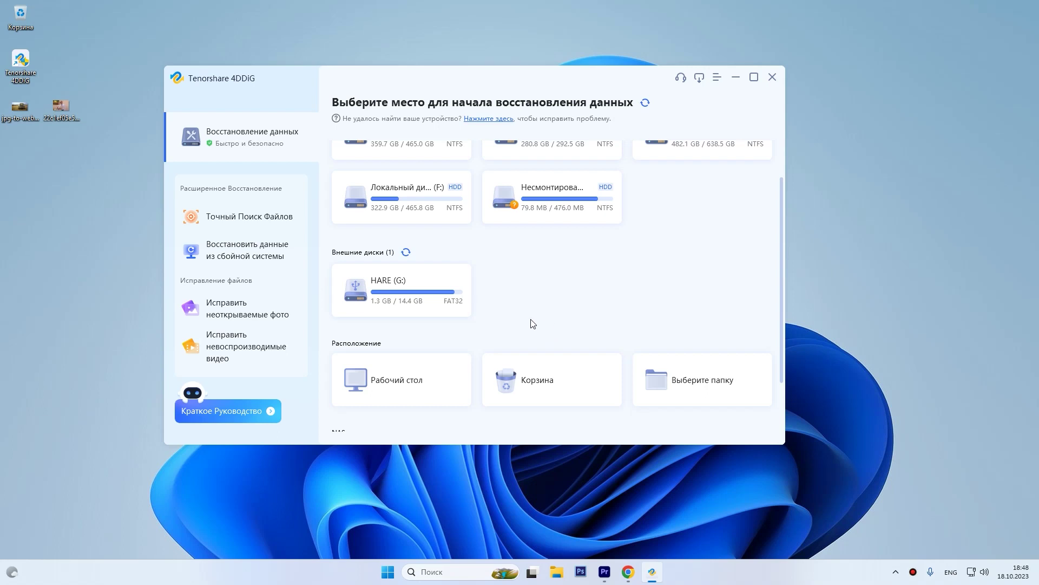
pyautogui.click(67, 167)
pyautogui.doubleClick(61, 108)
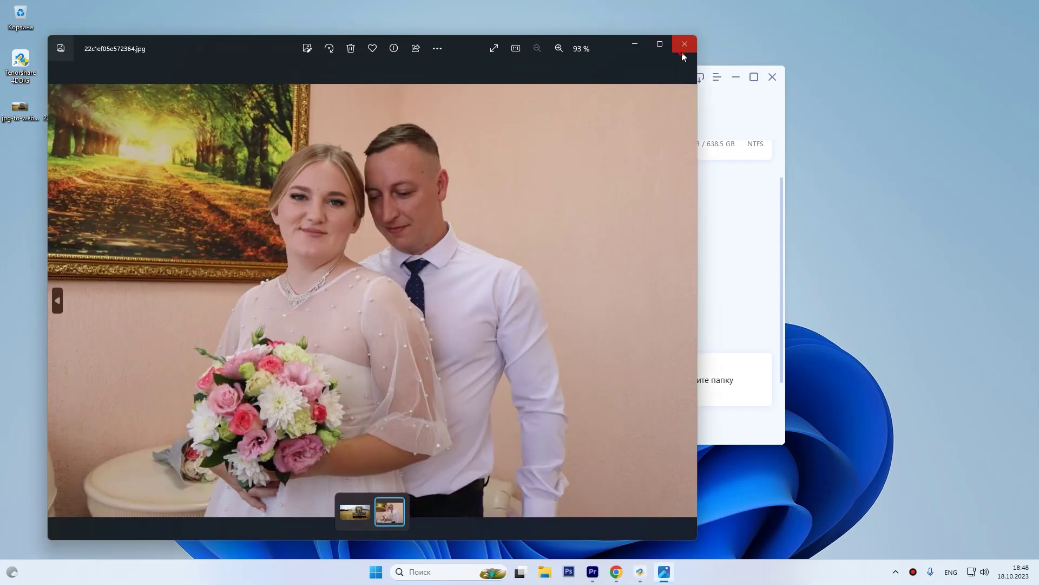
# Close the photo viewer, move the desktop photo 22c1ef05e572364.jpg to the Recycle Bin and empty the bin
pyautogui.click(684, 45)
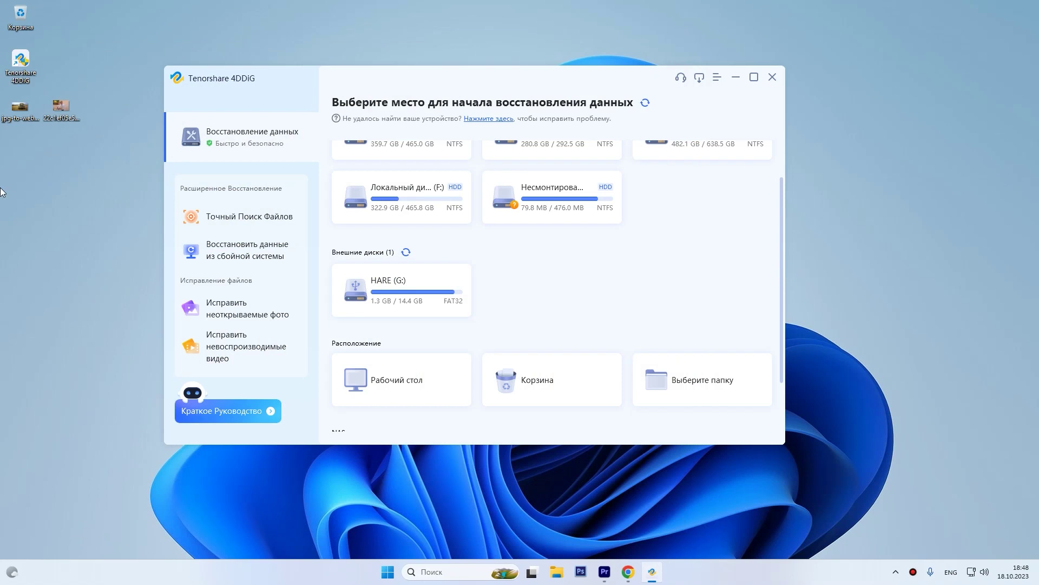
pyautogui.moveTo(65, 109); pyautogui.dragTo(20, 15)
pyautogui.rightClick(20, 16)
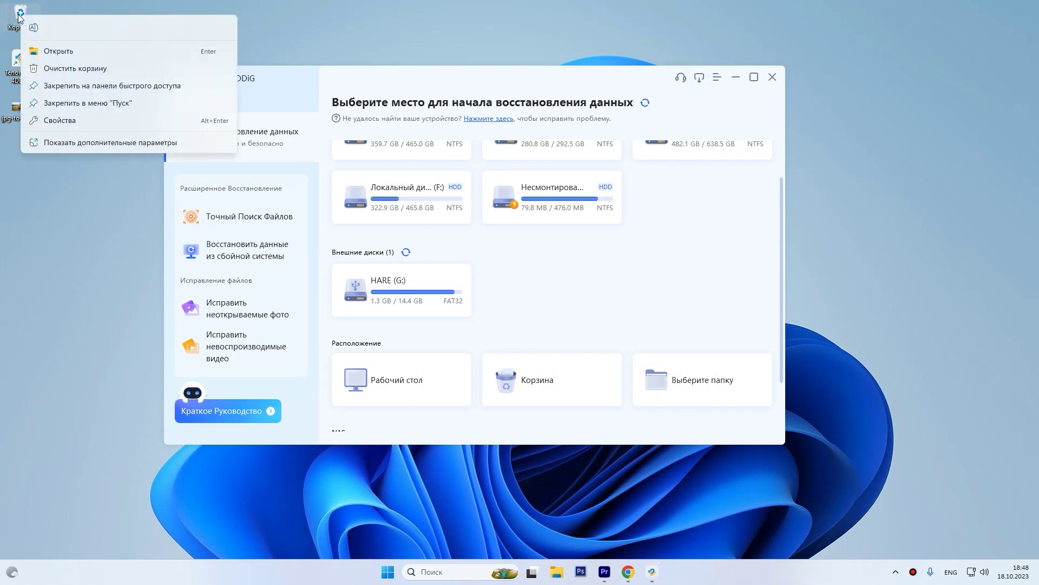
pyautogui.click(80, 69)
pyautogui.click(559, 321)
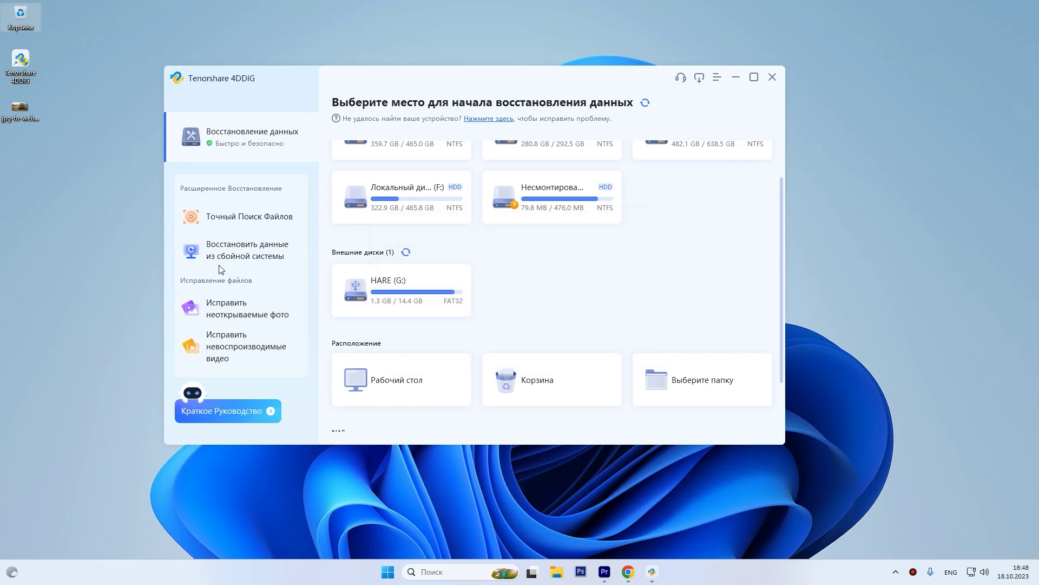
# Rescan the Recycle Bin location in 4DDiG for photos only, excluding all other file types and ignoring the earlier scan results
pyautogui.moveTo(511, 390)
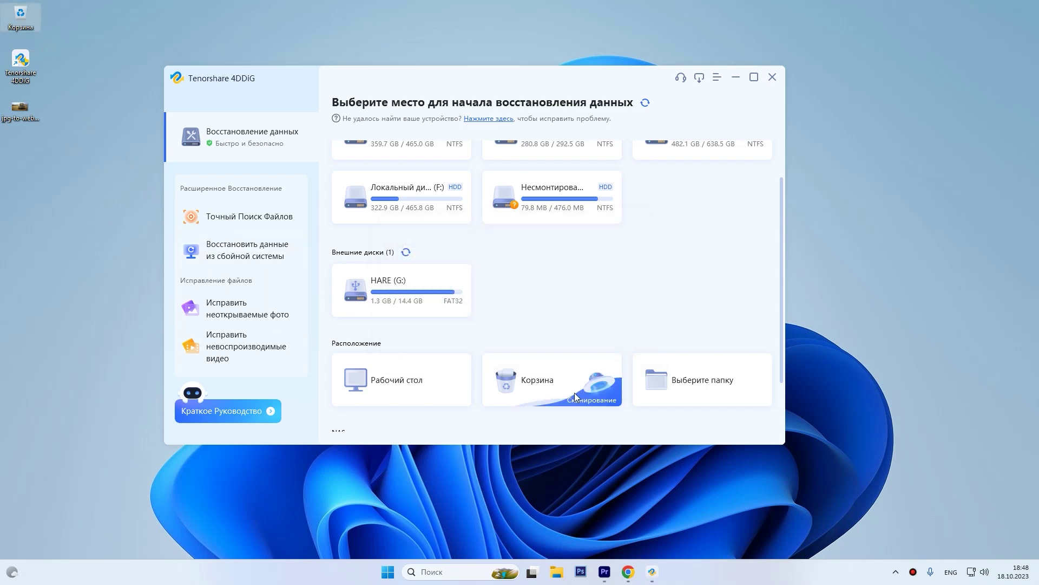
pyautogui.click(553, 392)
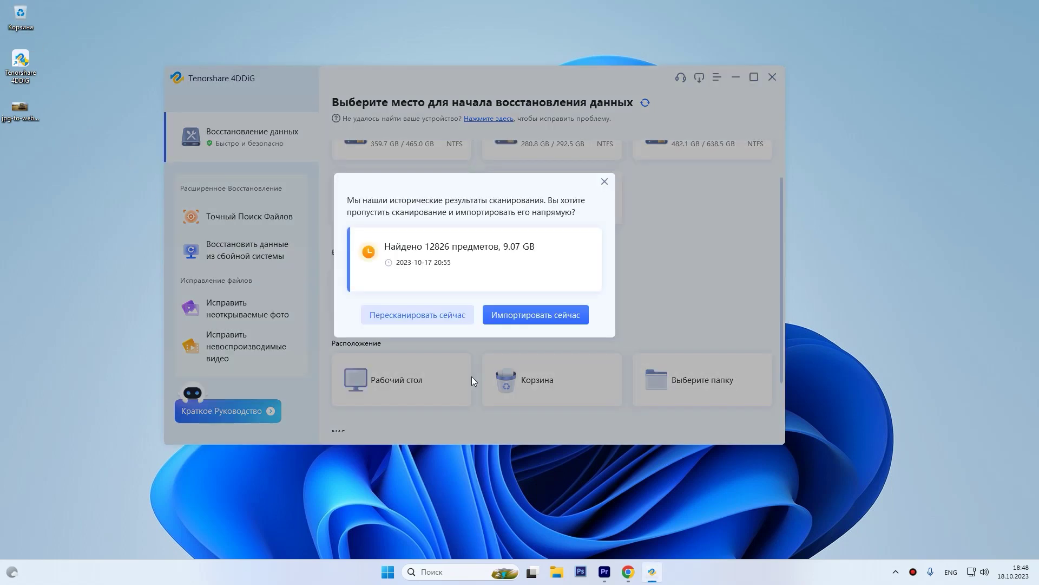
pyautogui.click(407, 316)
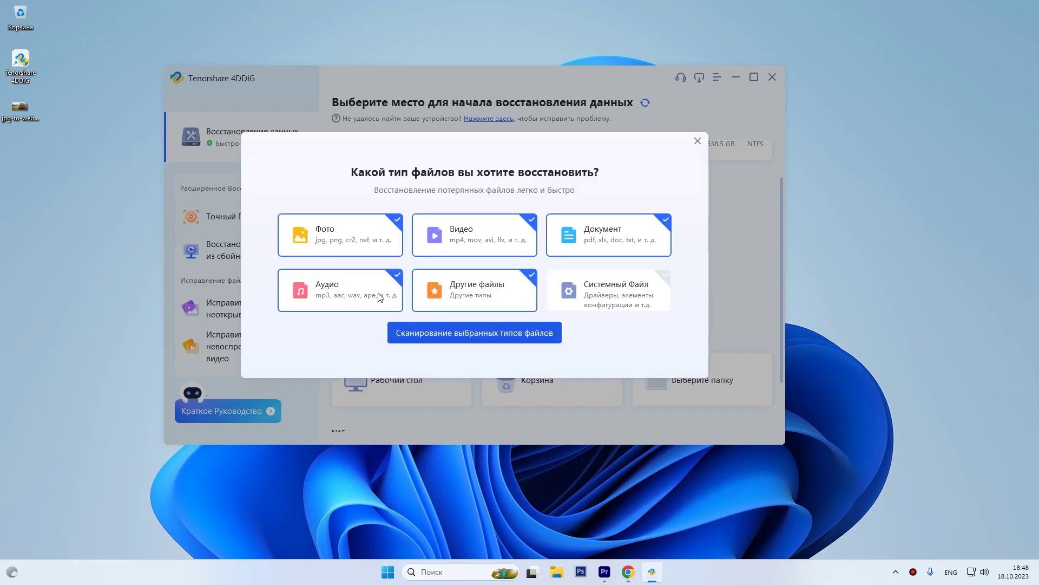
pyautogui.click(497, 244)
pyautogui.click(498, 286)
pyautogui.click(351, 298)
pyautogui.click(602, 247)
pyautogui.click(598, 296)
pyautogui.click(598, 297)
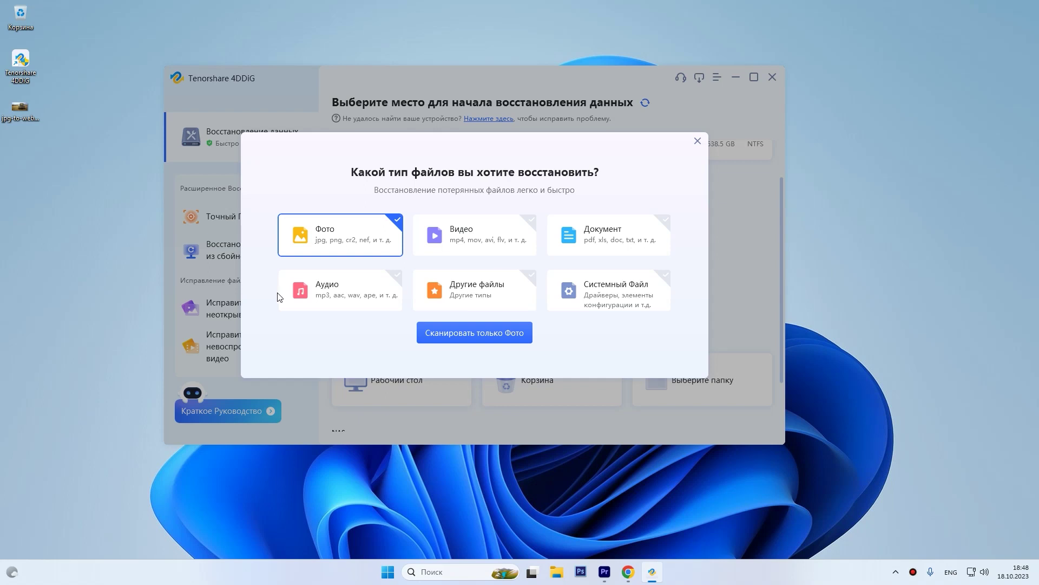
pyautogui.click(465, 332)
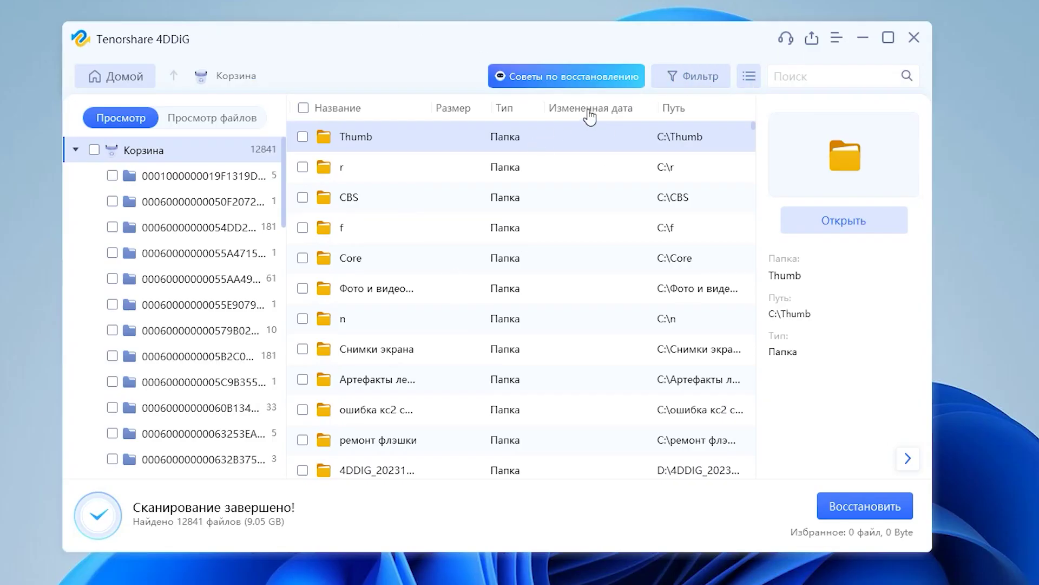
# Open the Thumb folder in the scan results, sort it by modification date and search for 22c
pyautogui.doubleClick(361, 140)
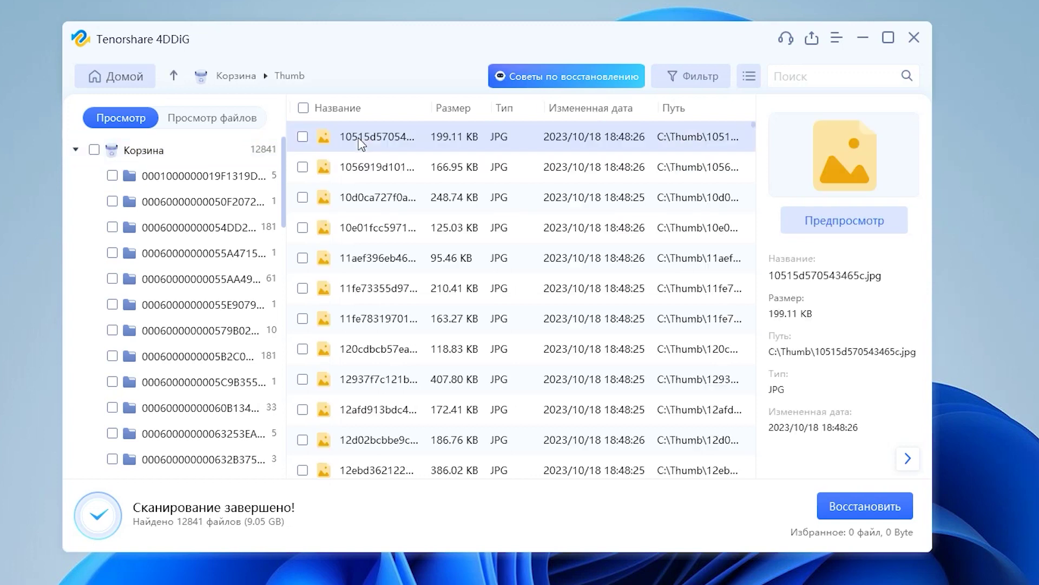
pyautogui.click(609, 111)
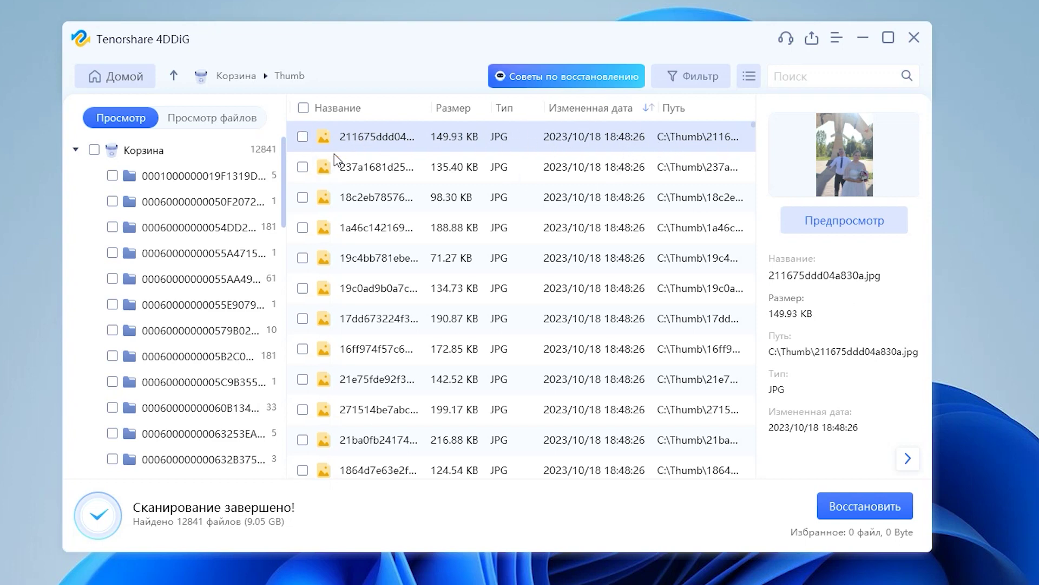
pyautogui.click(791, 81)
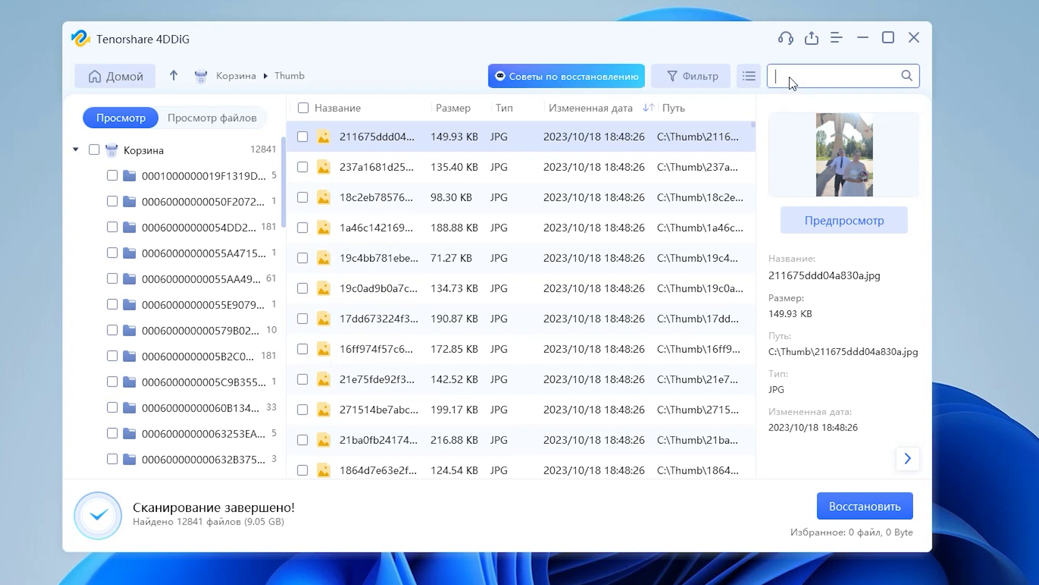
pyautogui.write('220')
pyautogui.press('Return')
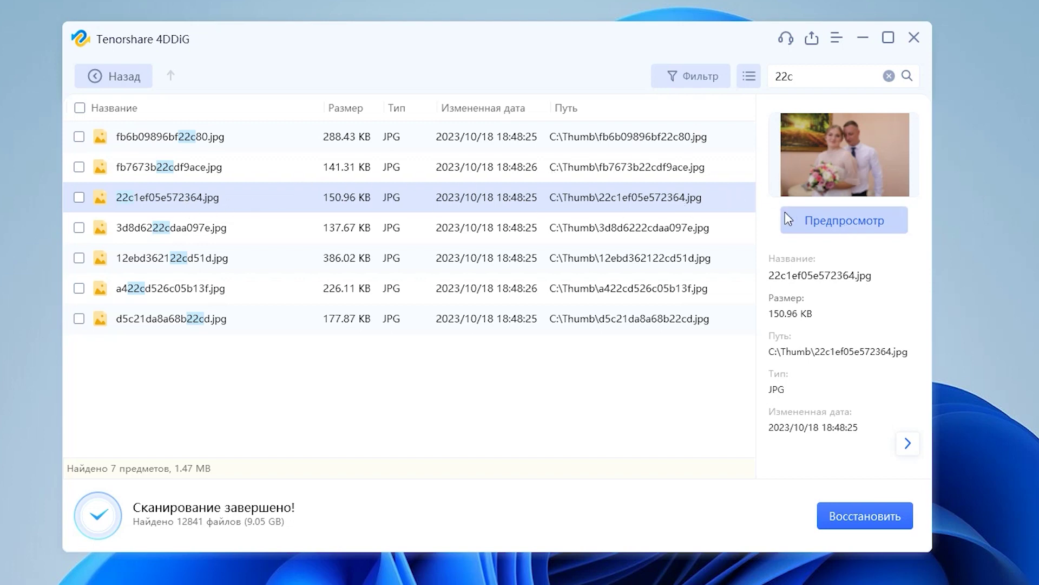
# Preview the found photo 22c1ef05e572364.jpg and recover it to local disk D:
pyautogui.click(861, 219)
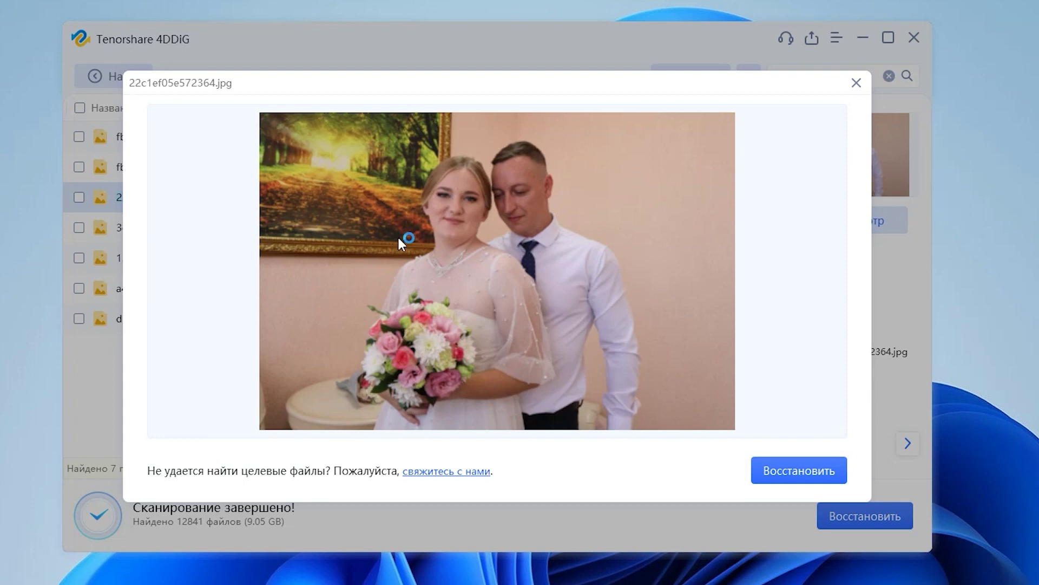
pyautogui.click(794, 473)
pyautogui.doubleClick(296, 204)
pyautogui.press('Return')
pyautogui.click(460, 357)
# Open the recovered photo from the nested C and Thumb folders on disk D:, and close the viewer
pyautogui.doubleClick(437, 259)
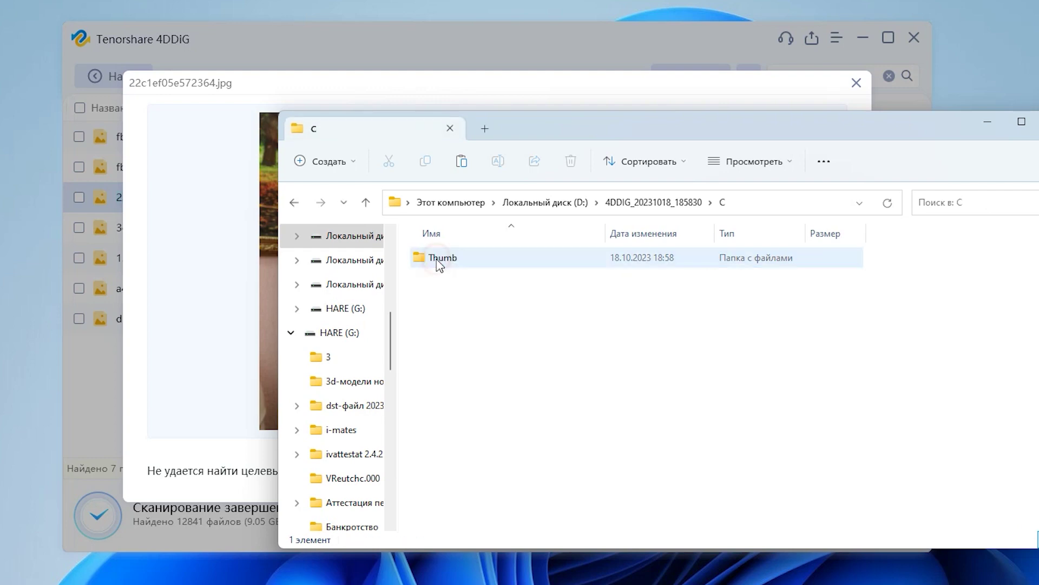
pyautogui.doubleClick(437, 260)
pyautogui.doubleClick(446, 287)
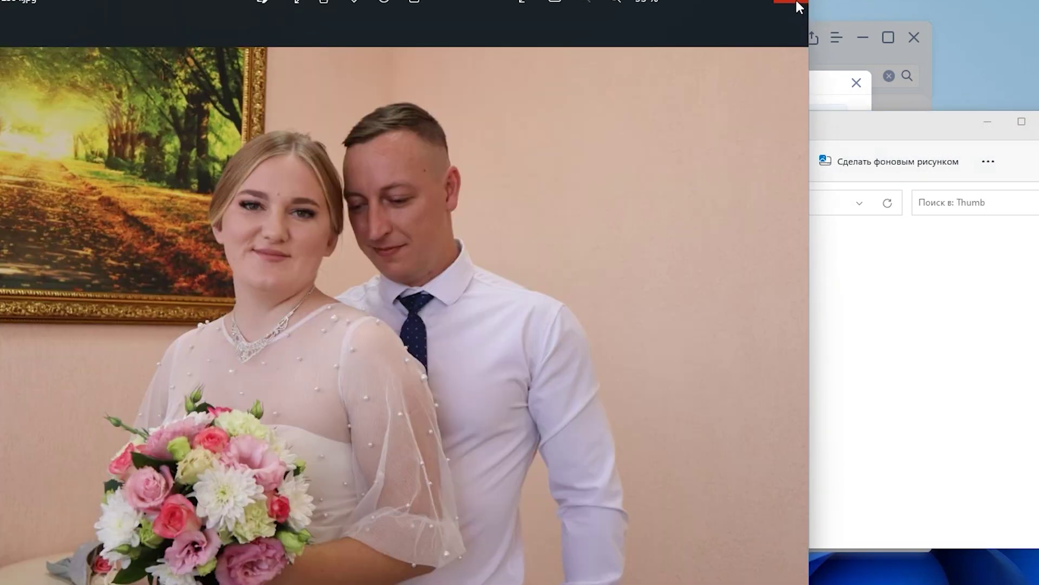
pyautogui.click(799, 6)
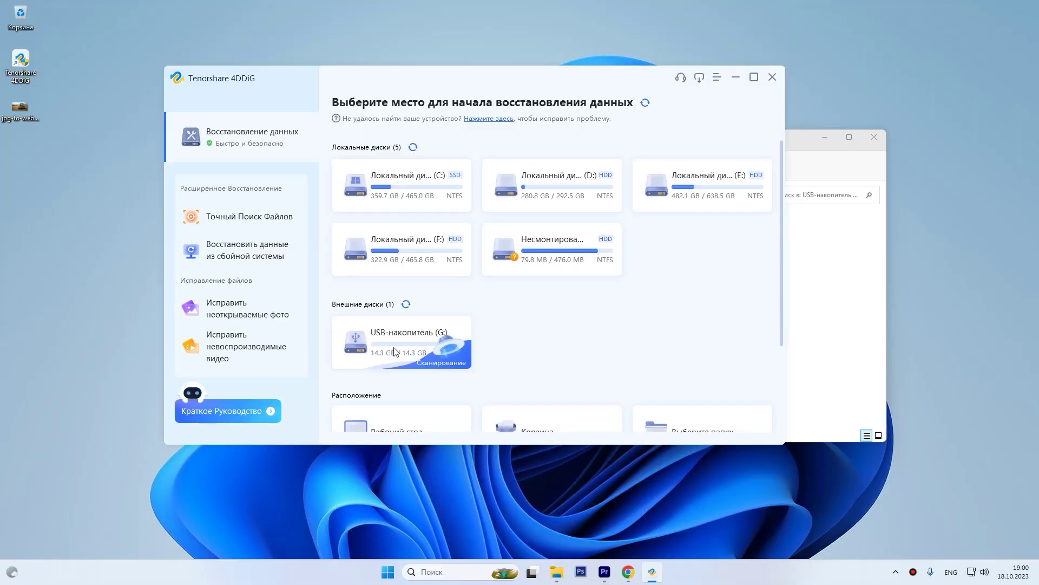
# Rescan the USB drive G: for the preselected file types instead of importing the earlier scan results
pyautogui.click(394, 352)
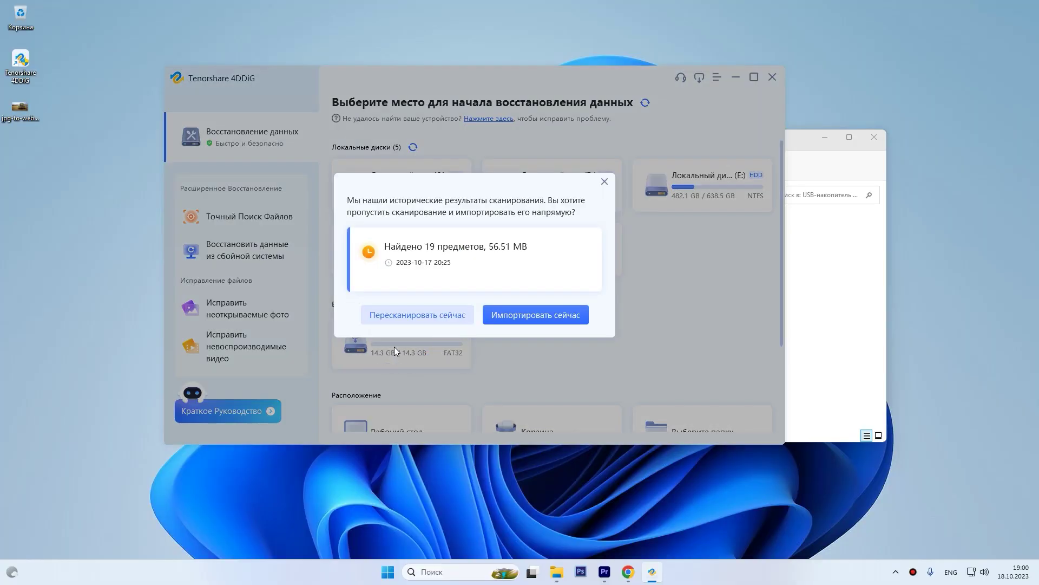
pyautogui.click(413, 319)
pyautogui.click(441, 335)
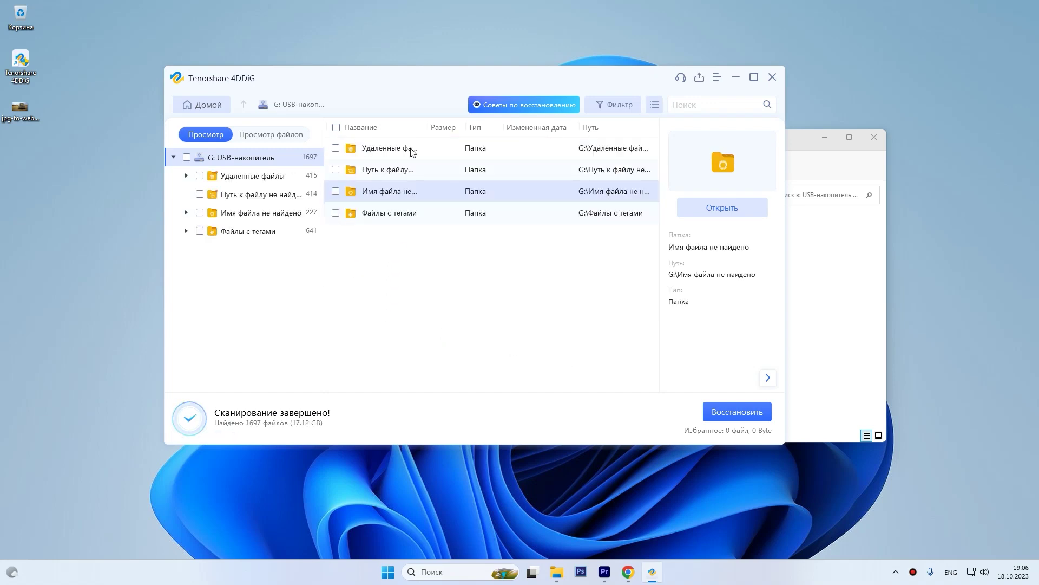
# Open the jpg folder under Имя файла не найдено and inspect the previews of its first five photos
pyautogui.doubleClick(370, 199)
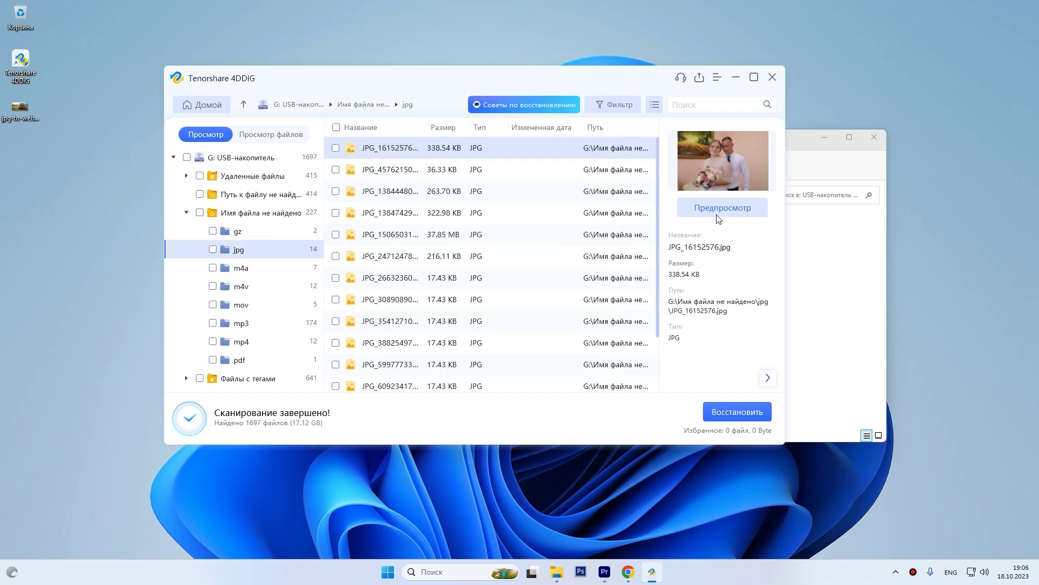
pyautogui.click(388, 176)
pyautogui.click(385, 192)
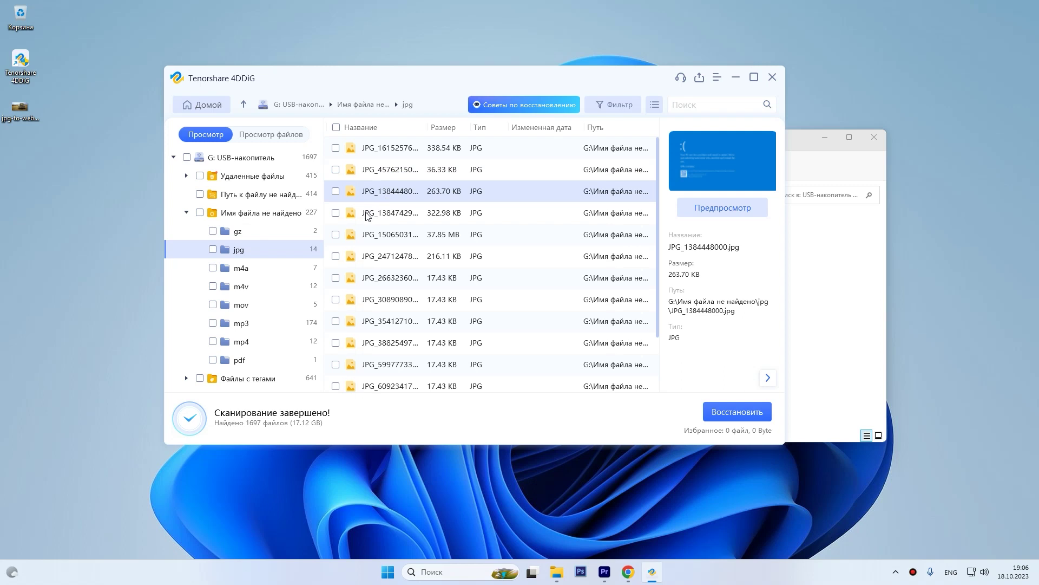
pyautogui.click(388, 217)
pyautogui.click(380, 241)
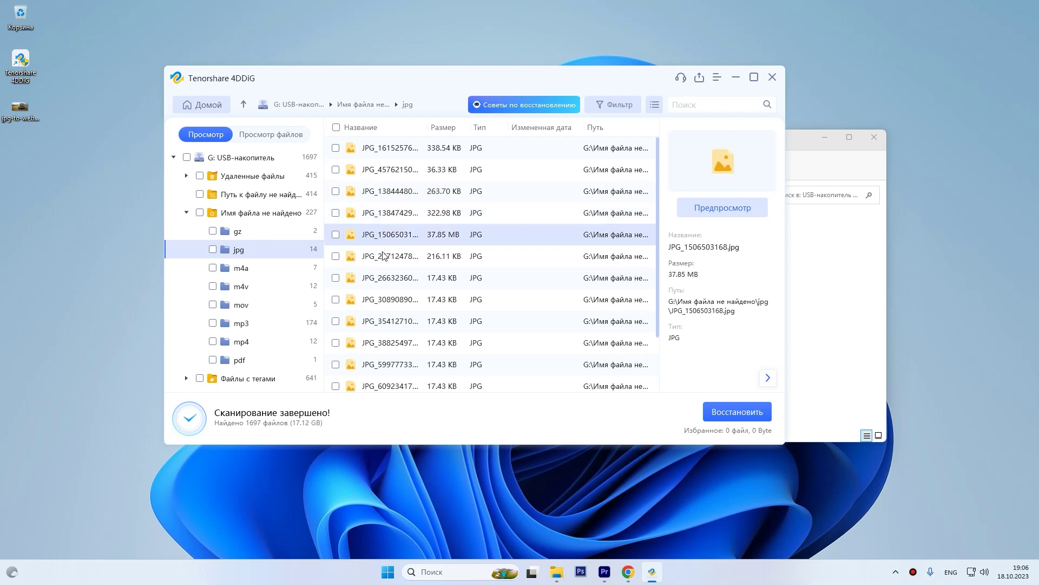
# Recover the track 415. Руки Вверх - Свадьба.mp3 from the folder Путь к файлу не найден to the desktop
pyautogui.click(260, 194)
pyautogui.click(387, 217)
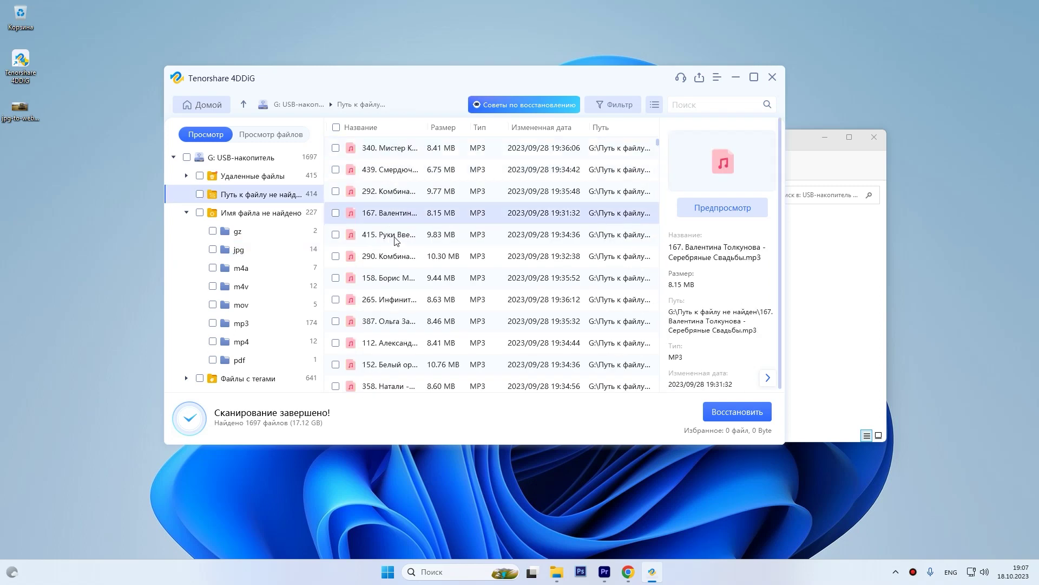
pyautogui.click(394, 240)
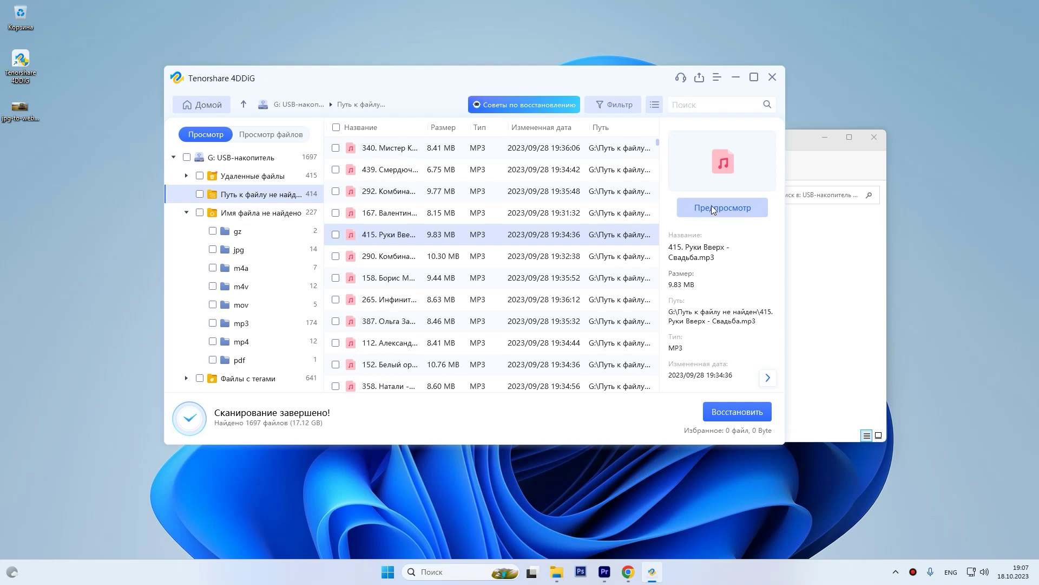
pyautogui.click(737, 411)
pyautogui.click(561, 287)
pyautogui.click(356, 191)
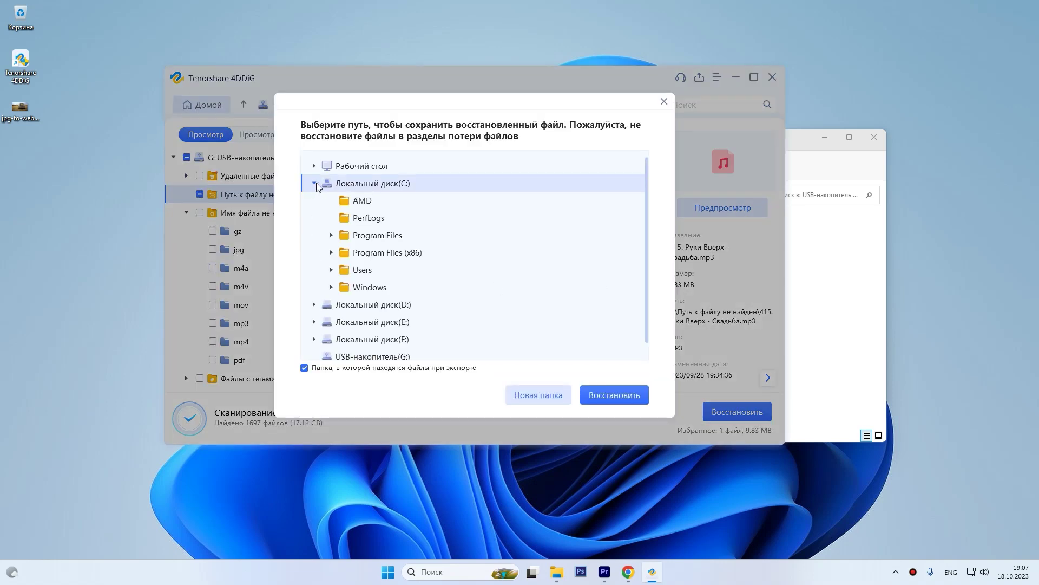
pyautogui.click(609, 391)
pyautogui.click(487, 307)
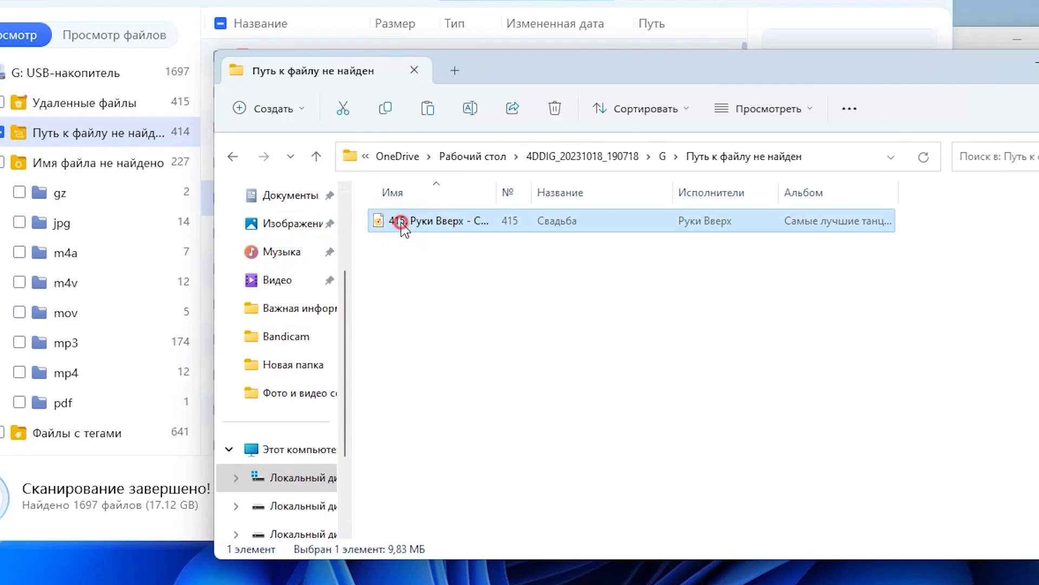
# Play the recovered MP3 track to check it, and close the music player
pyautogui.doubleClick(401, 222)
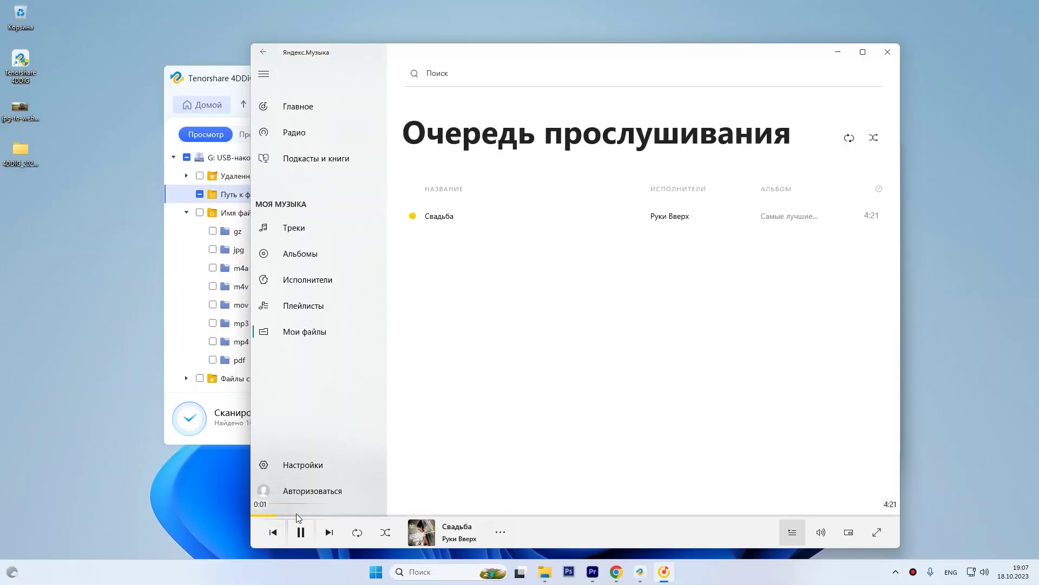
pyautogui.hotkey('alt', 'F4')
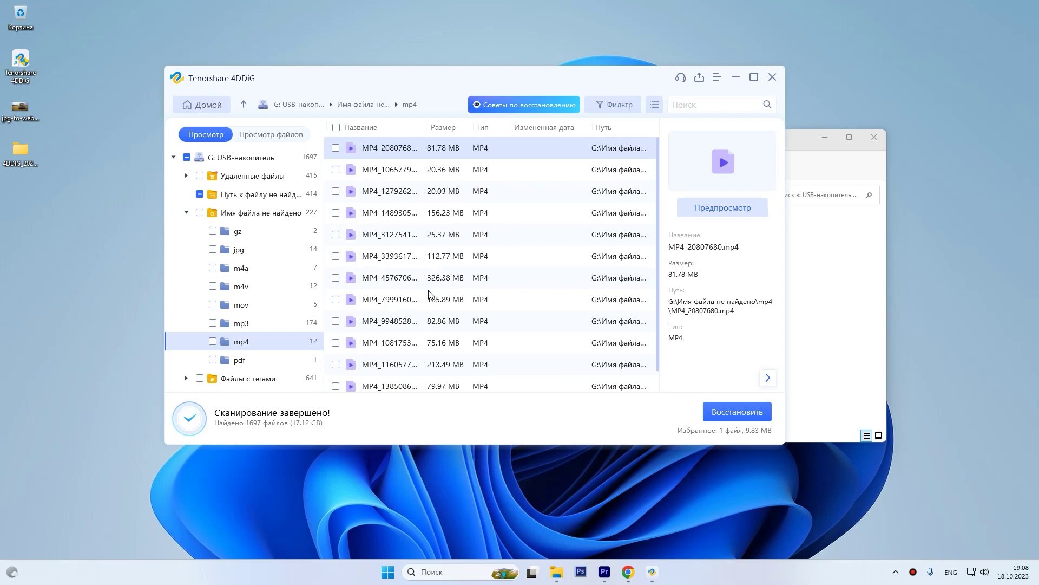
# Look through the videos found in the mp4 folder under Имя файла не найдено
pyautogui.scroll(-1, 409, 280)
pyautogui.scroll(1, 410, 292)
pyautogui.click(306, 78)
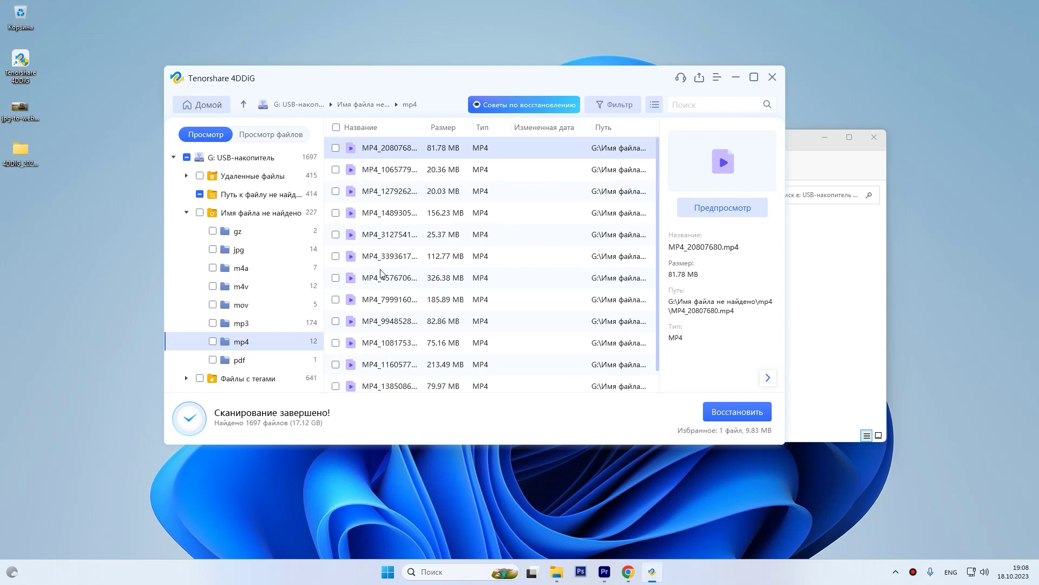